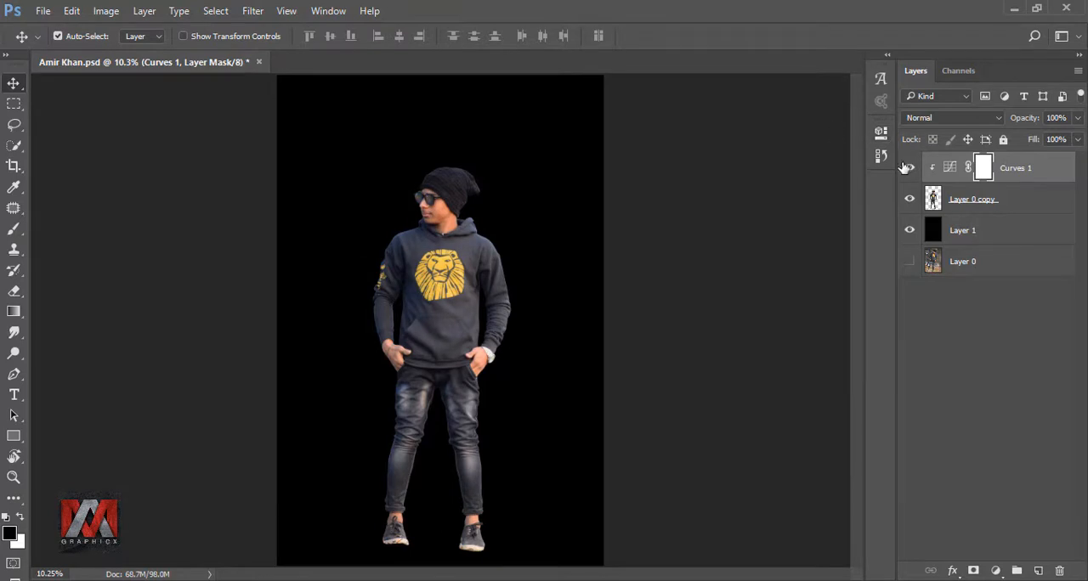
Step: Add a linear black-to-transparent Gradient Fill layer above Layer 0 copy with its angle set to 180°
click(909, 168)
click(909, 168)
click(933, 198)
click(994, 569)
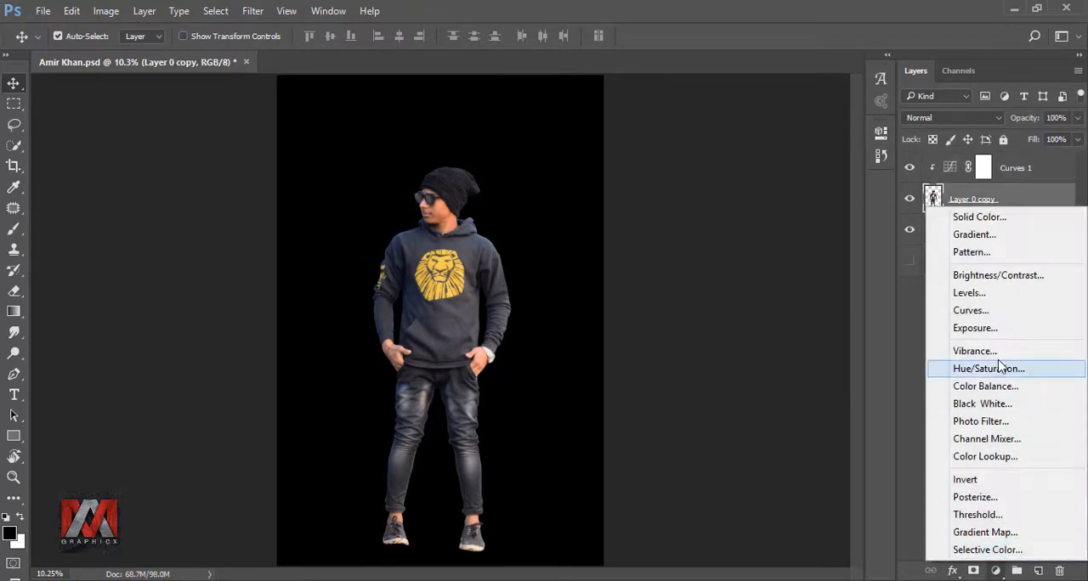
click(978, 231)
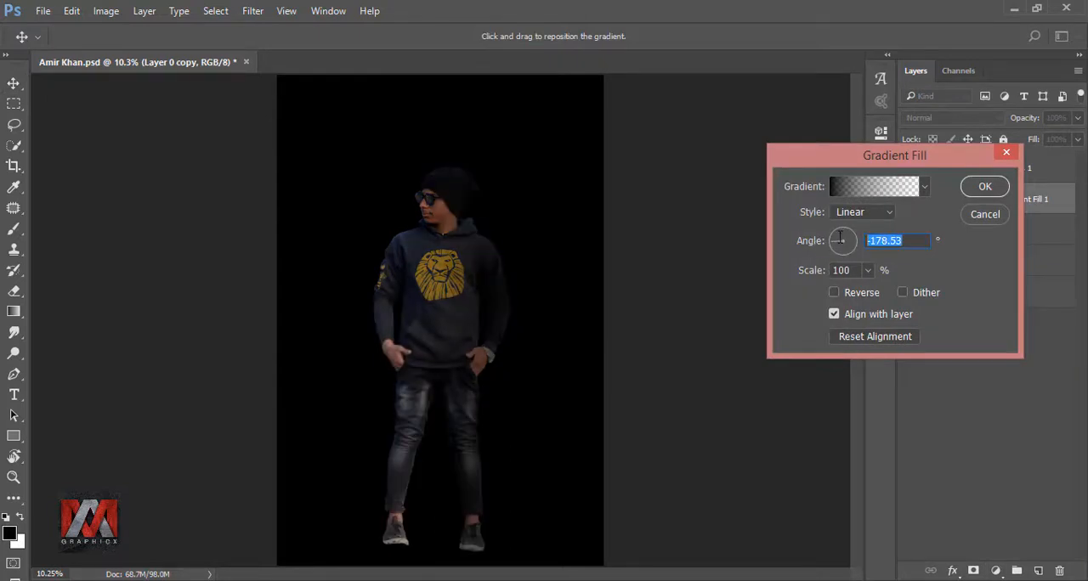
text(180)
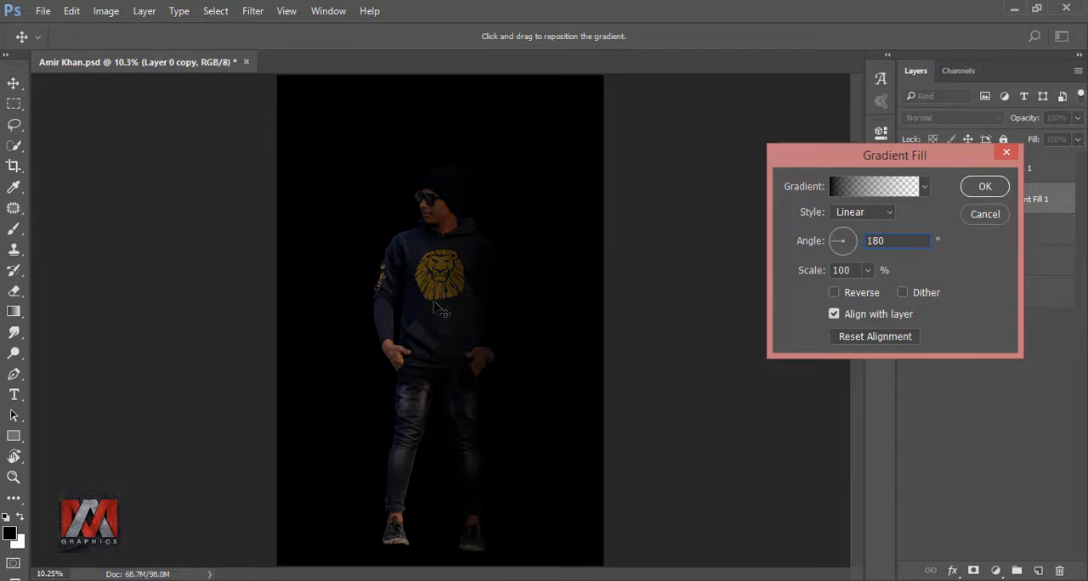
click(984, 187)
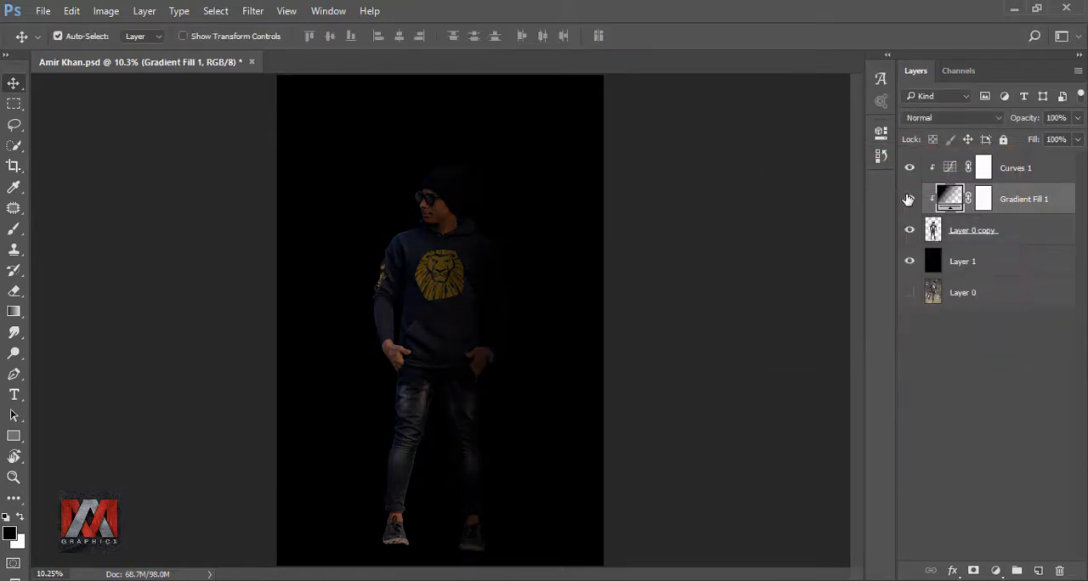
Step: Target the Gradient Fill 1 mask and set up a black brush at size 400, opacity 61% and flow 62%
click(908, 199)
click(907, 199)
click(982, 199)
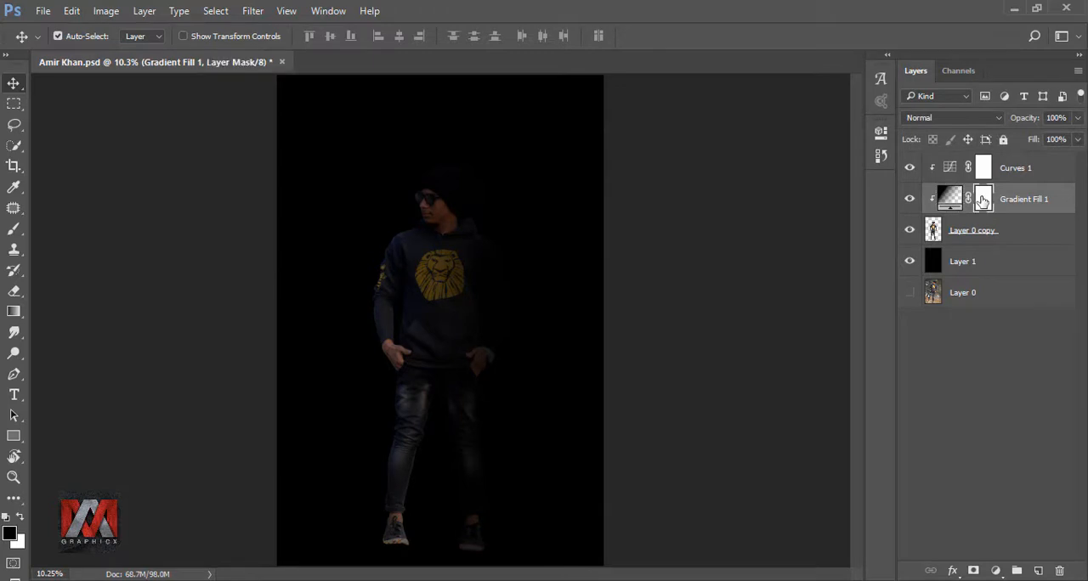
click(14, 228)
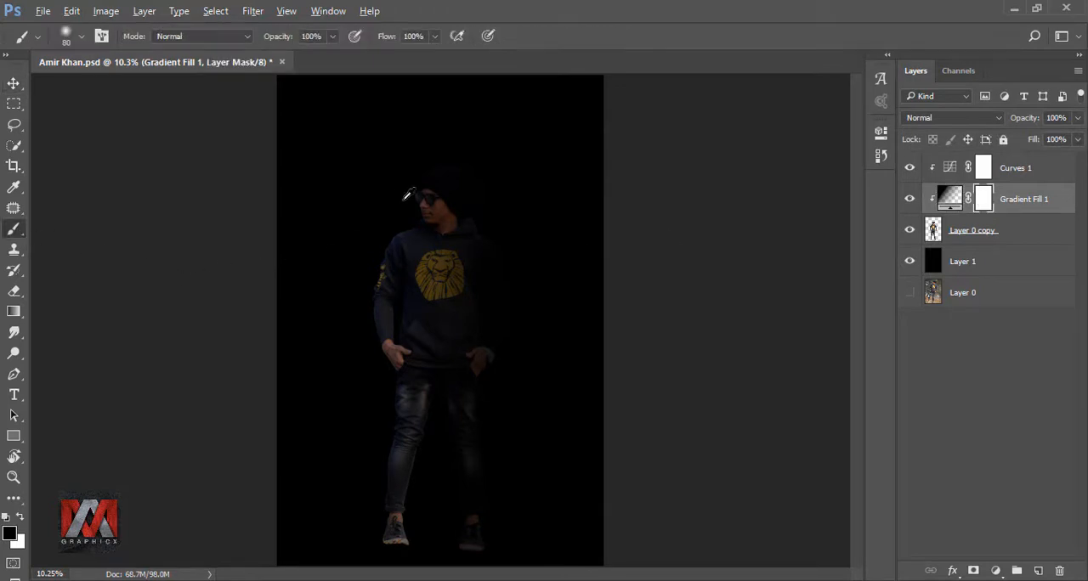
scroll(406, 194, up, 3)
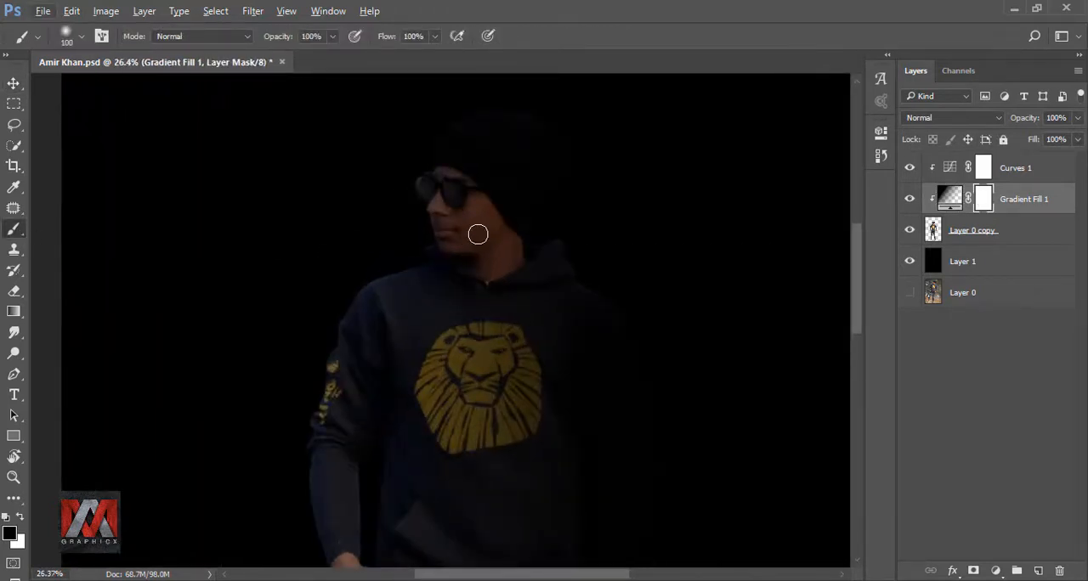
key(bracketright)
key(bracketright)
key(bracketright)
key(bracketright)
key(bracketright)
key(bracketright)
key(bracketright)
click(333, 36)
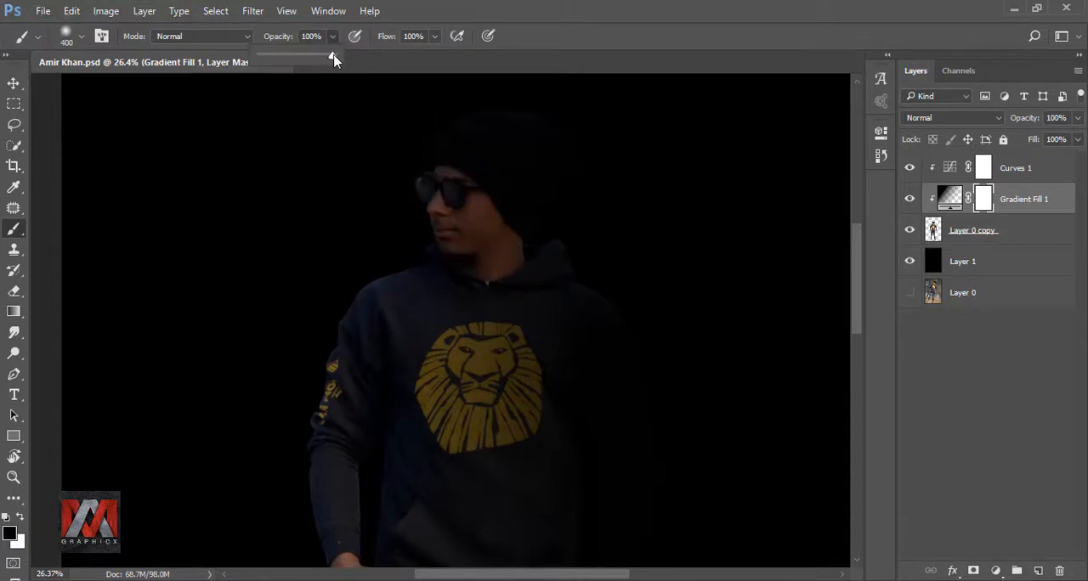
click(434, 35)
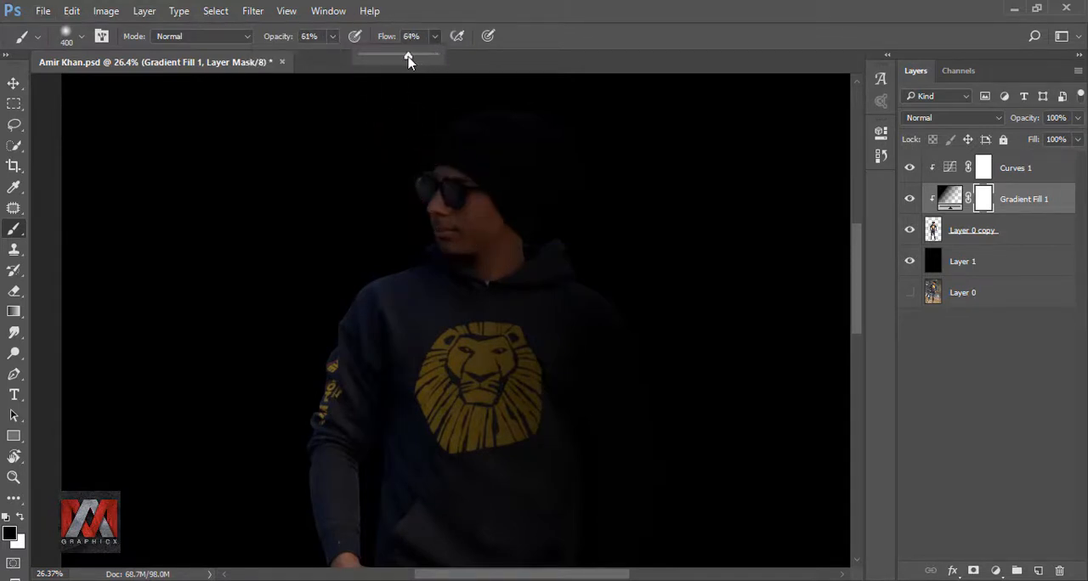
drag(408, 57, 407, 57)
Step: Paint black on the Gradient Fill 1 mask over the face, beanie, lit shoulder and printed sleeve to clear the shading
mouse_move(446, 200)
mouse_down()
mouse_move(423, 248)
mouse_move(438, 227)
mouse_move(488, 275)
mouse_move(445, 260)
mouse_move(288, 372)
mouse_move(262, 486)
mouse_up()
mouse_move(289, 332)
mouse_down()
mouse_move(280, 311)
mouse_move(303, 138)
mouse_up()
mouse_move(308, 273)
mouse_down()
mouse_move(330, 444)
mouse_move(361, 468)
mouse_up()
mouse_move(367, 508)
mouse_down()
mouse_move(415, 278)
mouse_move(404, 467)
mouse_up()
mouse_move(357, 479)
mouse_down()
mouse_move(408, 275)
mouse_move(425, 413)
mouse_up()
drag(412, 212, 382, 455)
mouse_move(451, 191)
mouse_down()
mouse_move(360, 417)
mouse_move(391, 490)
mouse_up()
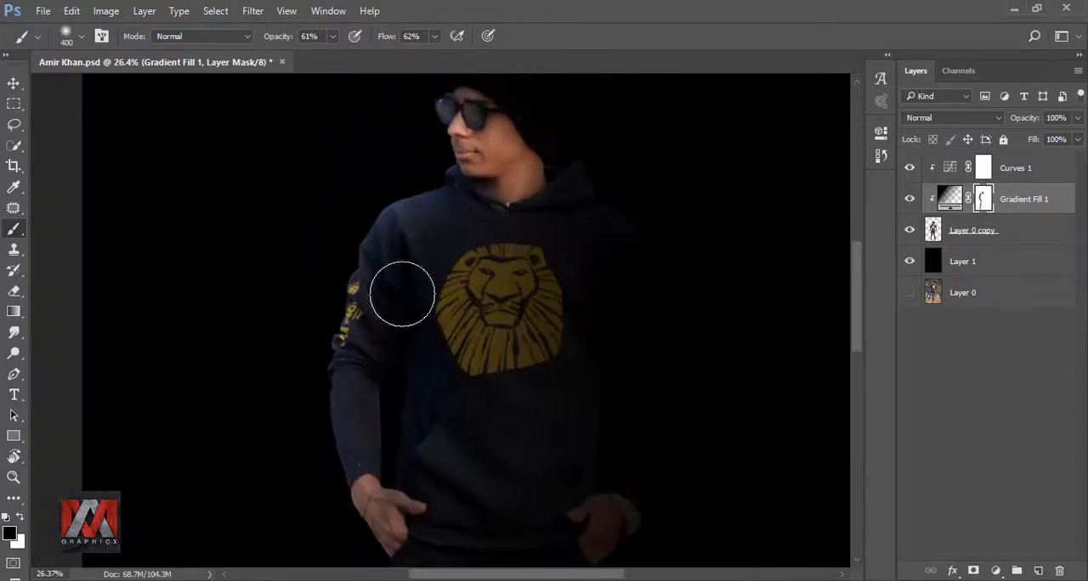
scroll(402, 294, down, 8)
scroll(465, 226, up, 9)
drag(442, 234, 504, 168)
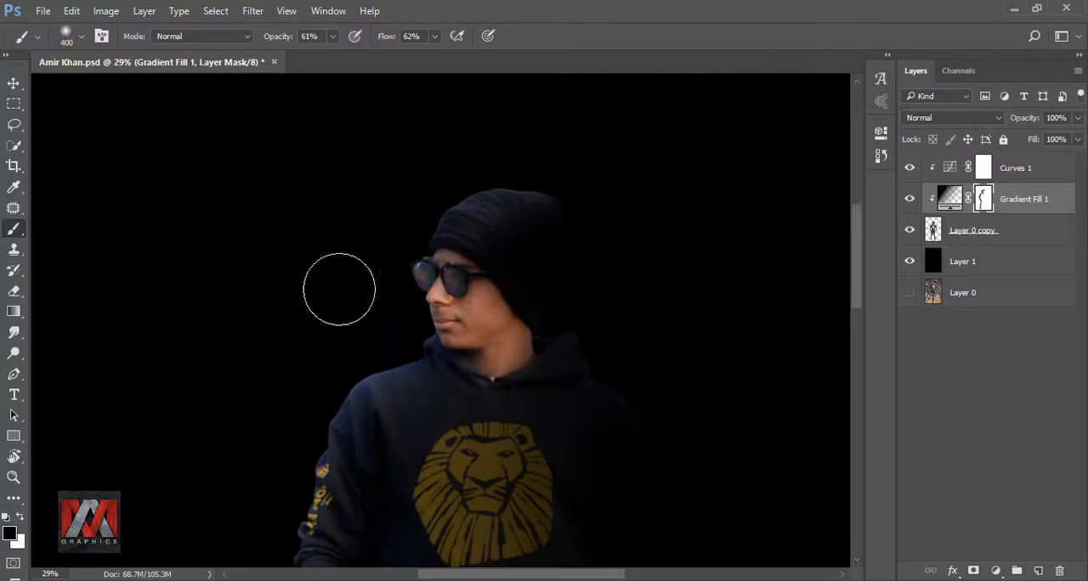
Step: Reduce the brush to 26% opacity and 35% flow, and softly paint the mask over the hoodie and hands
drag(434, 35, 413, 53)
drag(332, 36, 311, 54)
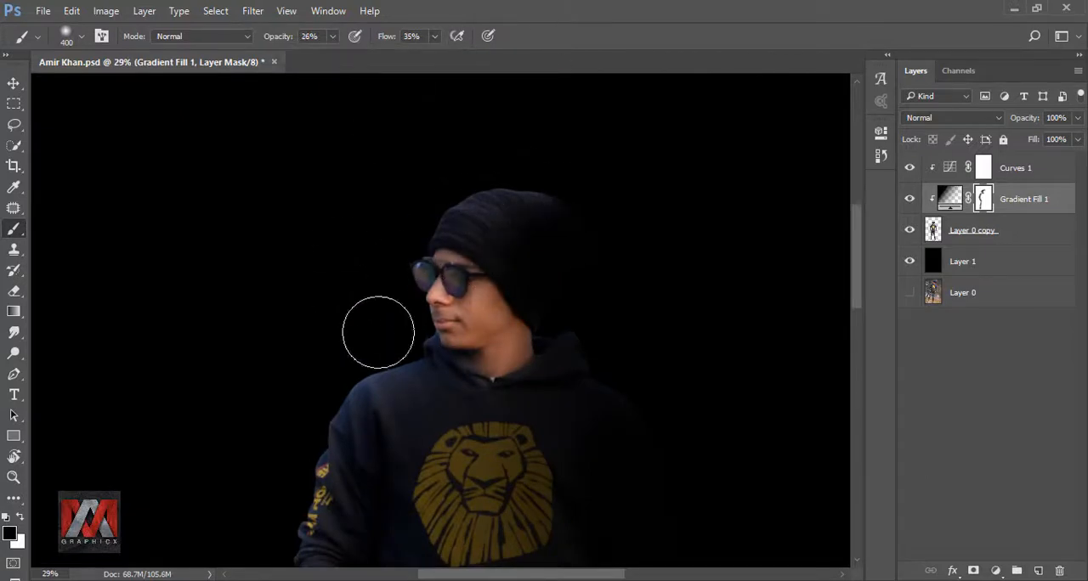
drag(360, 408, 377, 216)
mouse_move(303, 480)
mouse_down()
mouse_move(247, 315)
mouse_move(174, 456)
mouse_up()
mouse_move(258, 394)
mouse_down()
mouse_move(296, 420)
mouse_move(334, 408)
mouse_move(391, 338)
mouse_up()
Step: Paint the gradient mask over the darker jeans leg and its shoe with a size 250 brush
key(bracketleft)
key(bracketleft)
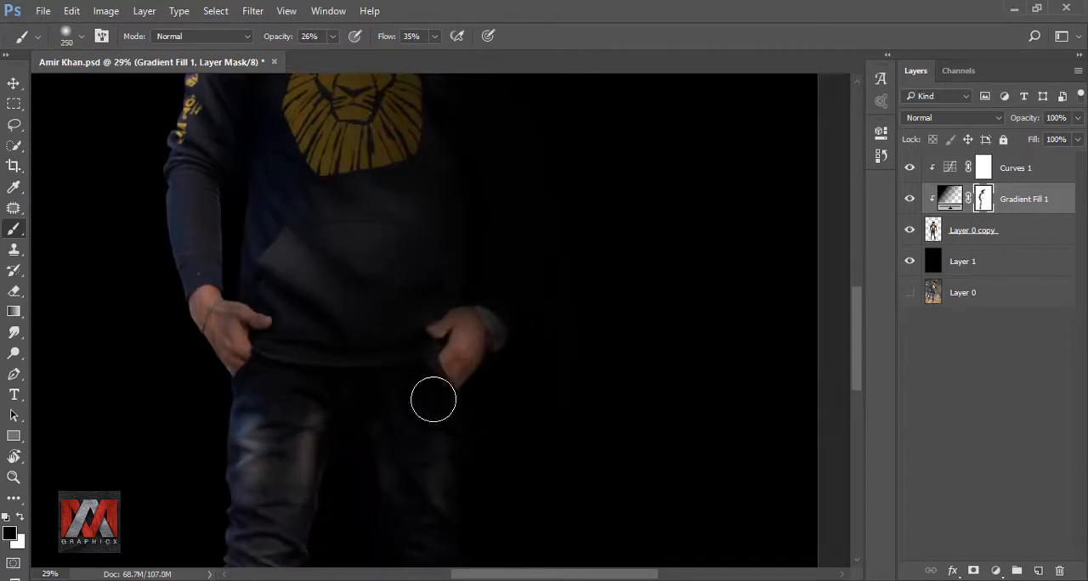
scroll(389, 440, down, 7)
scroll(379, 449, up, 4)
drag(420, 468, 417, 407)
drag(403, 527, 391, 400)
drag(412, 435, 407, 443)
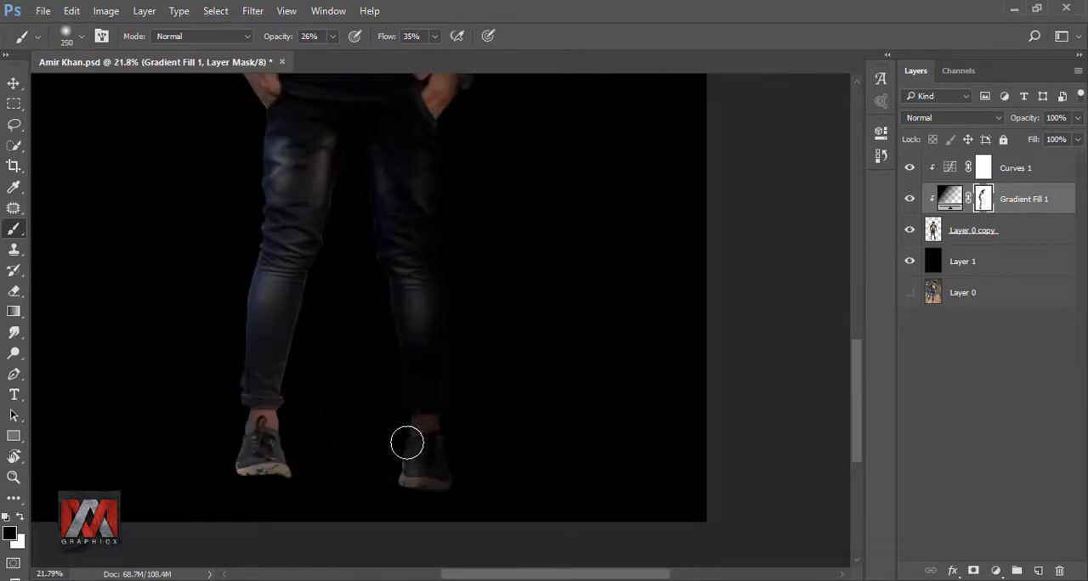
drag(384, 387, 441, 495)
drag(415, 253, 422, 376)
scroll(460, 331, down, 7)
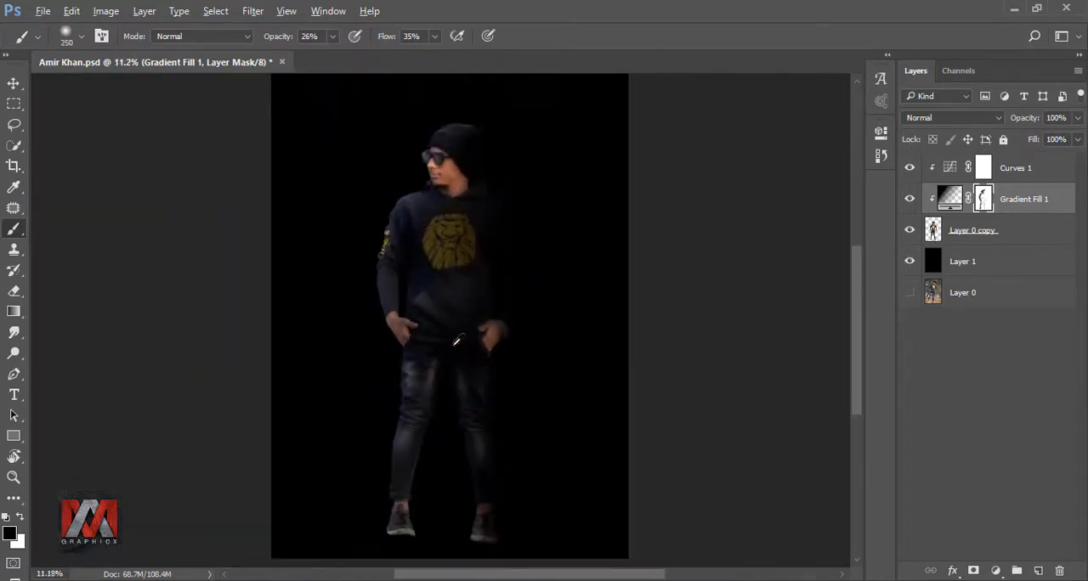
Step: Blend the gradient mask over the figure with a broad size 700 brush stroke and check the layer's effect
scroll(457, 318, up, 4)
key(bracketright)
key(bracketright)
key(bracketright)
key(bracketright)
key(bracketright)
mouse_move(391, 315)
mouse_down()
mouse_move(407, 392)
mouse_move(413, 285)
mouse_move(345, 348)
mouse_move(356, 259)
mouse_move(347, 386)
mouse_up()
scroll(344, 331, down, 3)
key(ctrl+0)
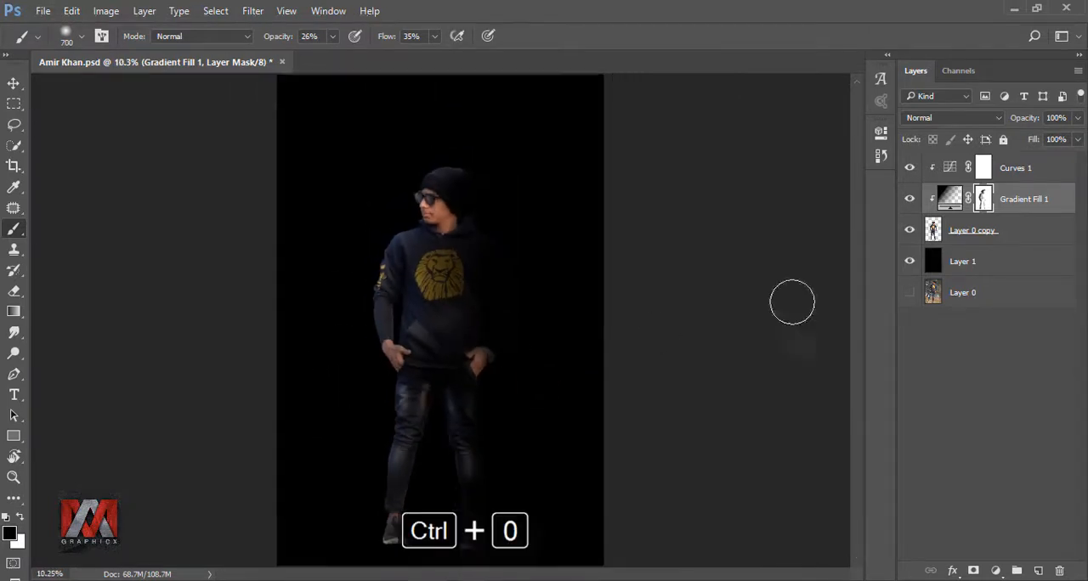
click(909, 201)
click(908, 202)
Step: Paint the mask along the shadowed sleeve and watch wrist with a size 175 brush, and compare with the gradient hidden
scroll(503, 330, up, 13)
key(bracketleft)
key(bracketleft)
key(bracketleft)
key(bracketleft)
key(bracketleft)
key(bracketleft)
key(bracketleft)
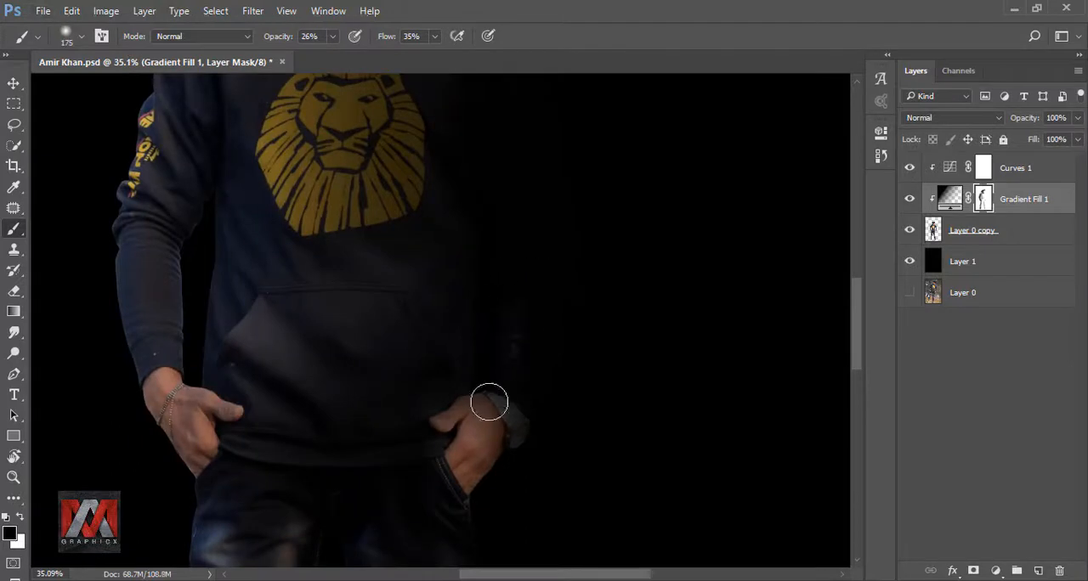
mouse_move(505, 311)
mouse_down()
mouse_move(505, 354)
mouse_move(463, 400)
mouse_move(499, 438)
mouse_up()
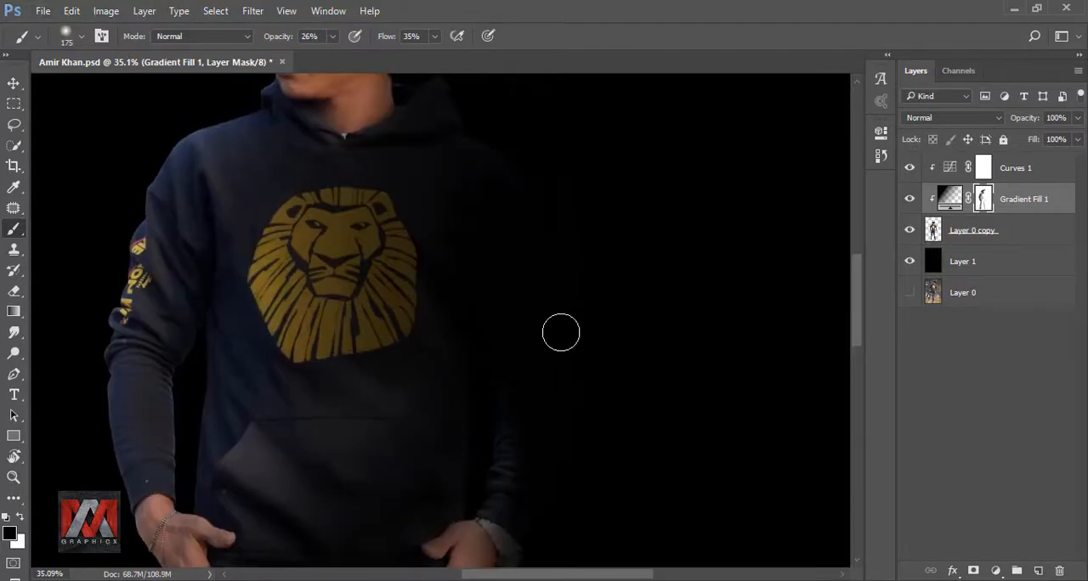
key(ctrl+0)
click(909, 199)
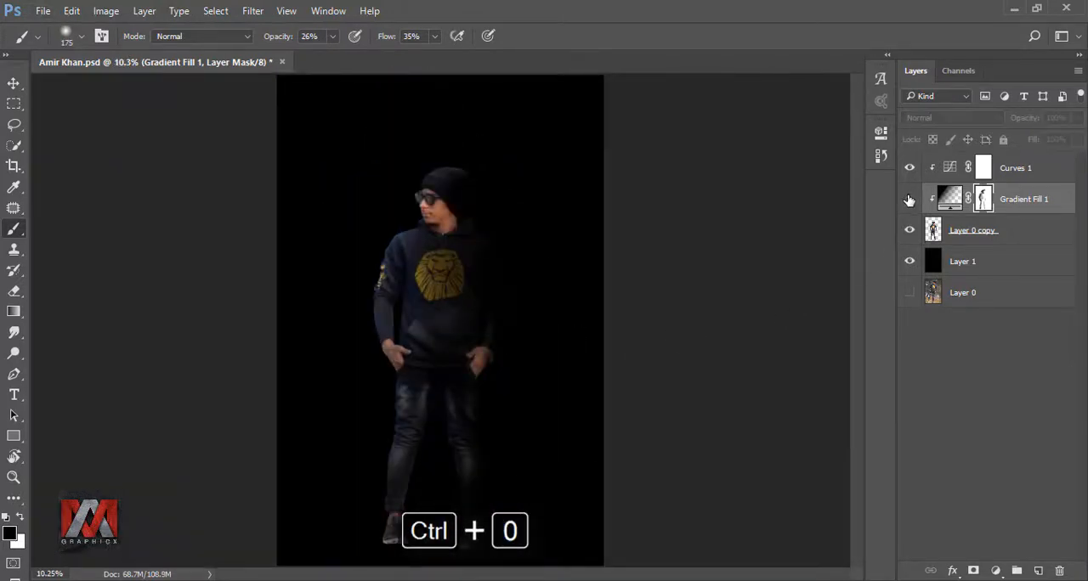
click(909, 198)
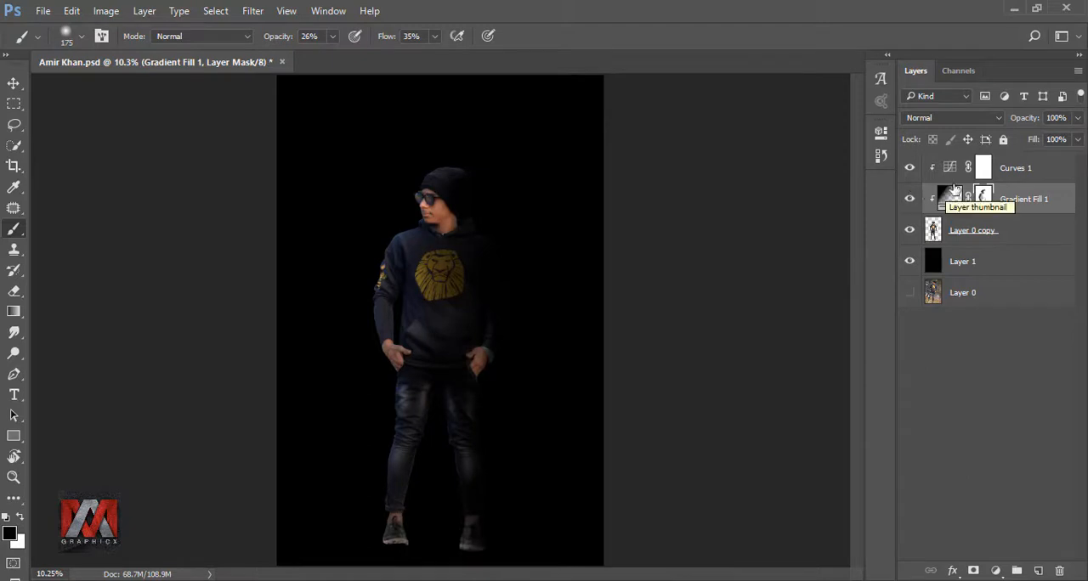
Step: Add a new layer above Curves 1 and fill it with 50% Gray
click(983, 170)
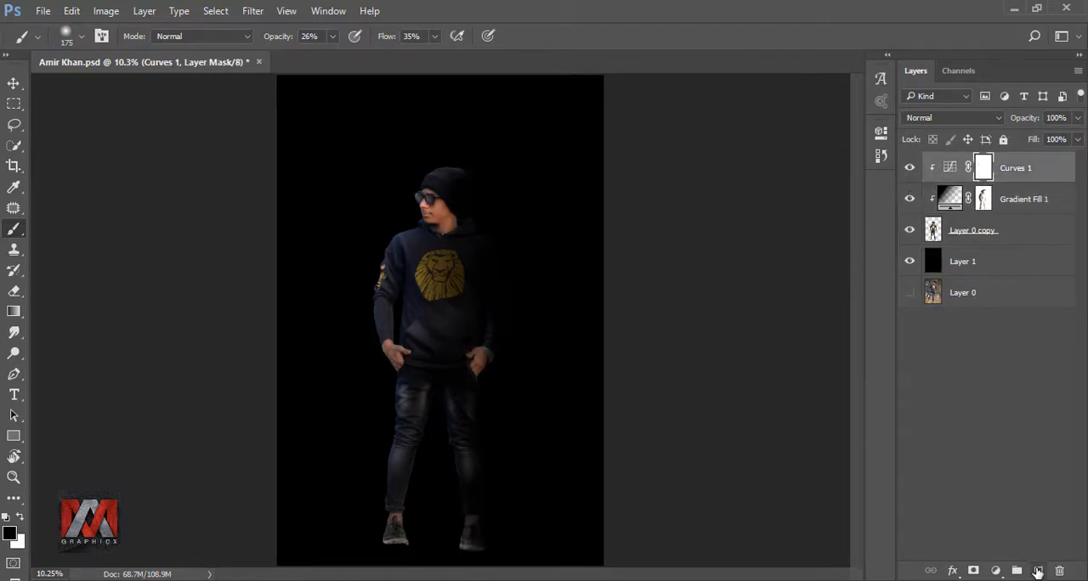
click(1037, 571)
key(shift+F5)
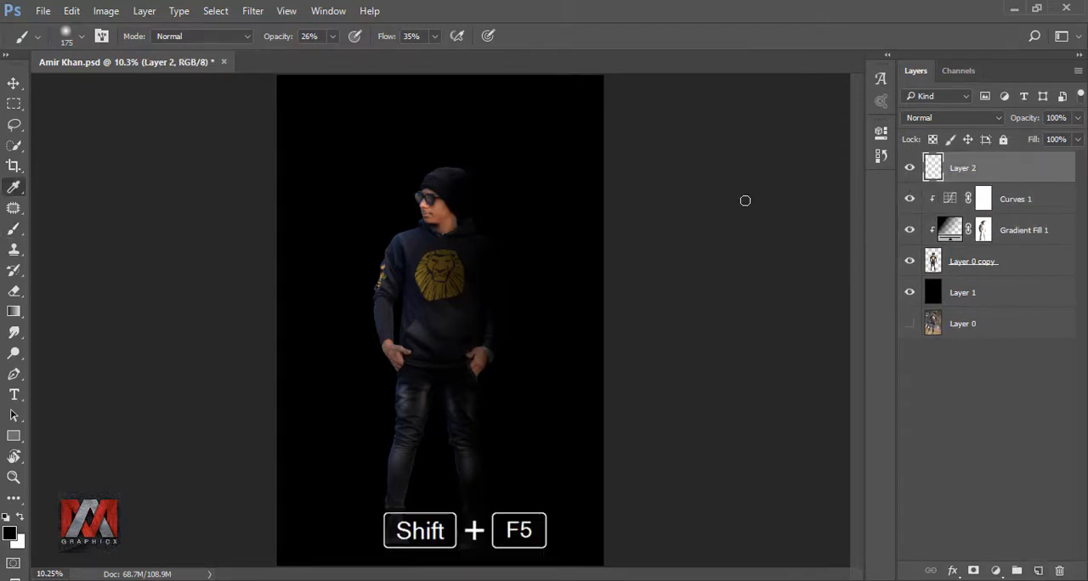
click(890, 166)
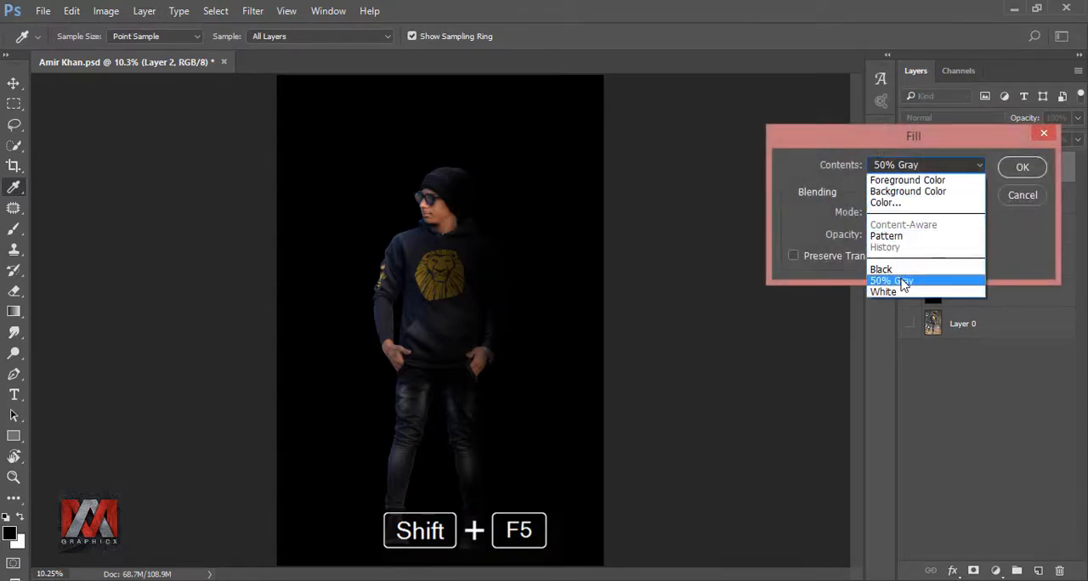
click(892, 281)
click(1022, 167)
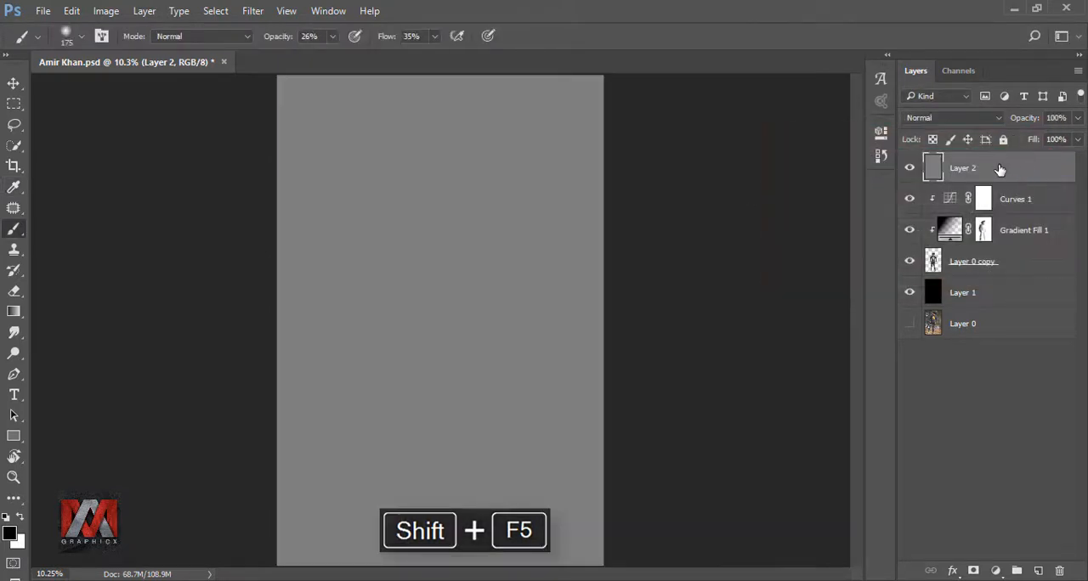
Step: Clip the gray layer to the figure below and set its blend mode to Overlay
right_click(1001, 170)
click(870, 368)
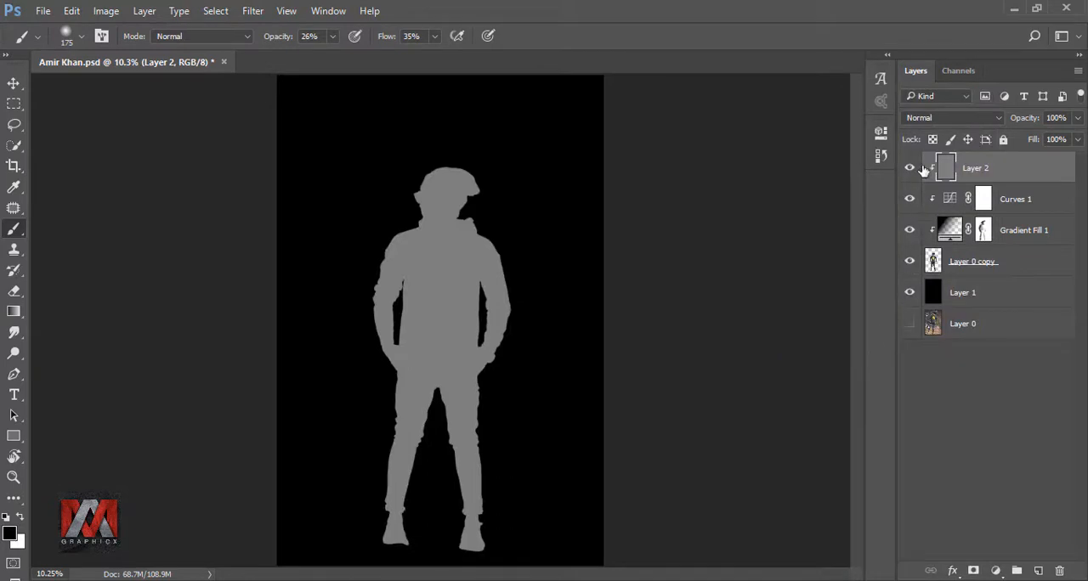
click(920, 123)
click(935, 281)
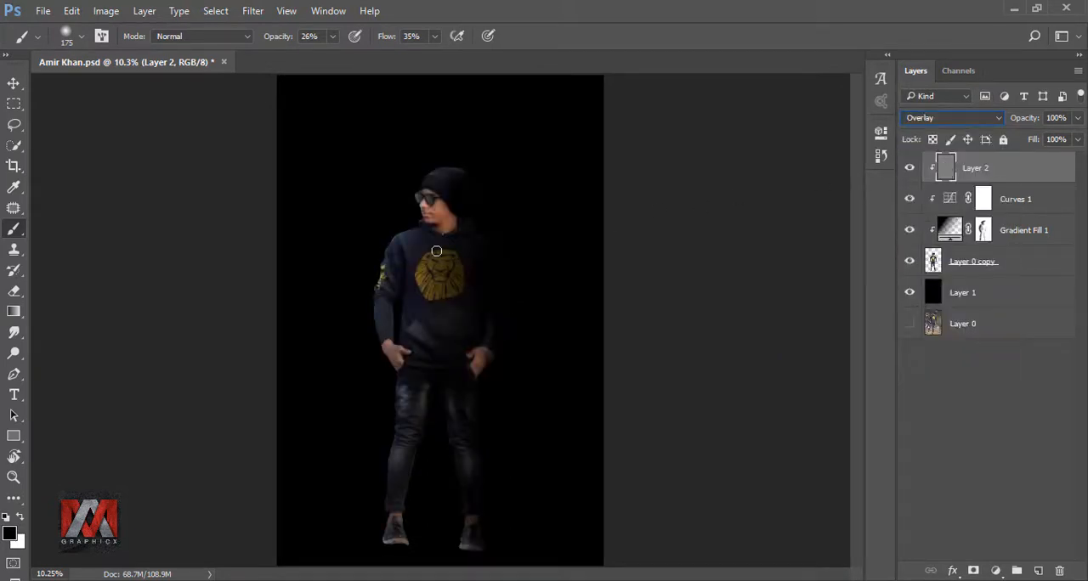
Step: Burn the inner edges of both jeans legs down to the cuffs with the size 125 Burn tool, midtones, 100% exposure
click(13, 352)
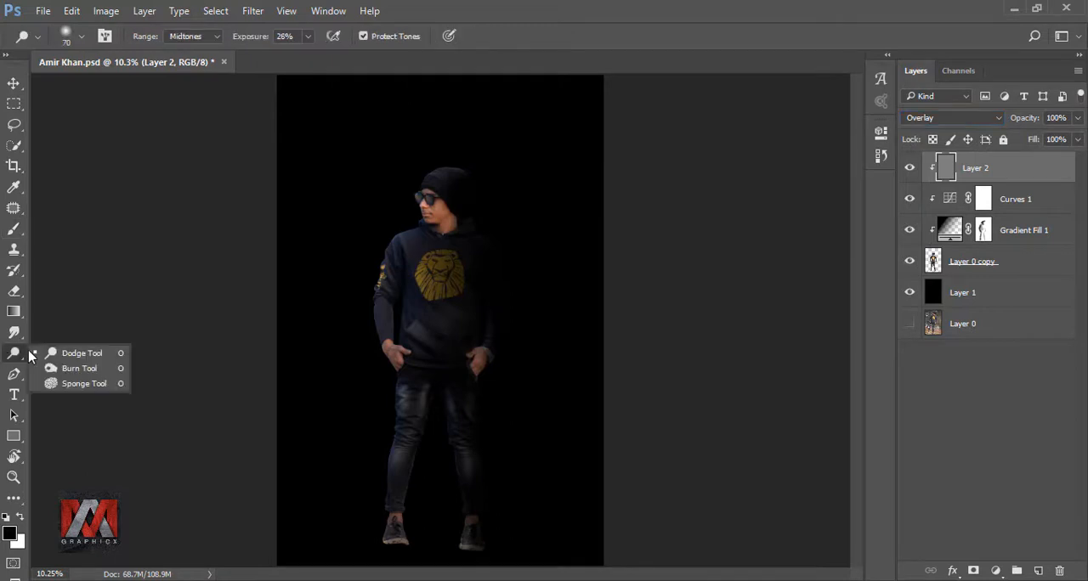
click(78, 367)
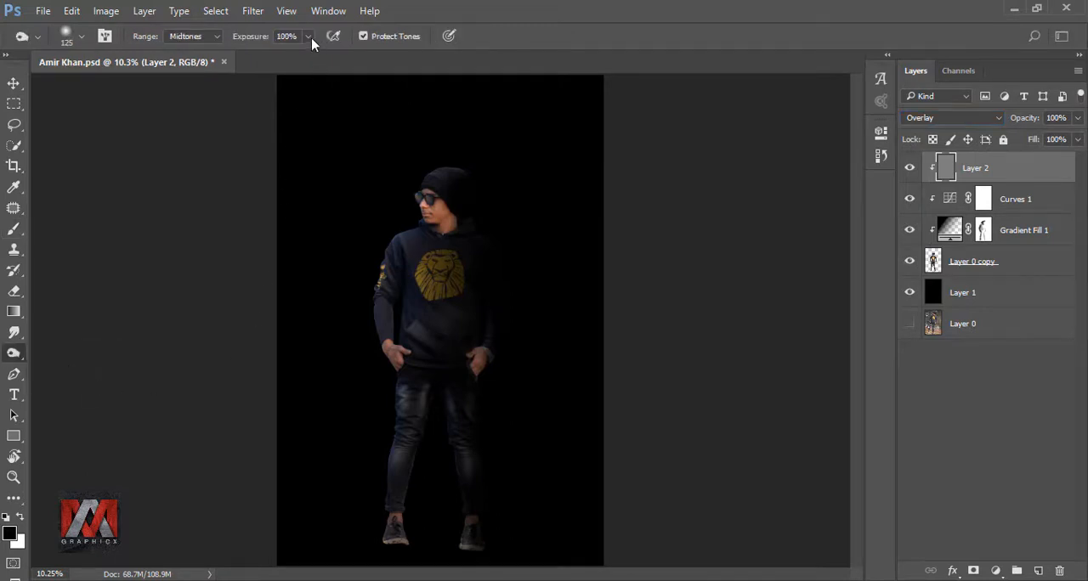
scroll(430, 443, up, 14)
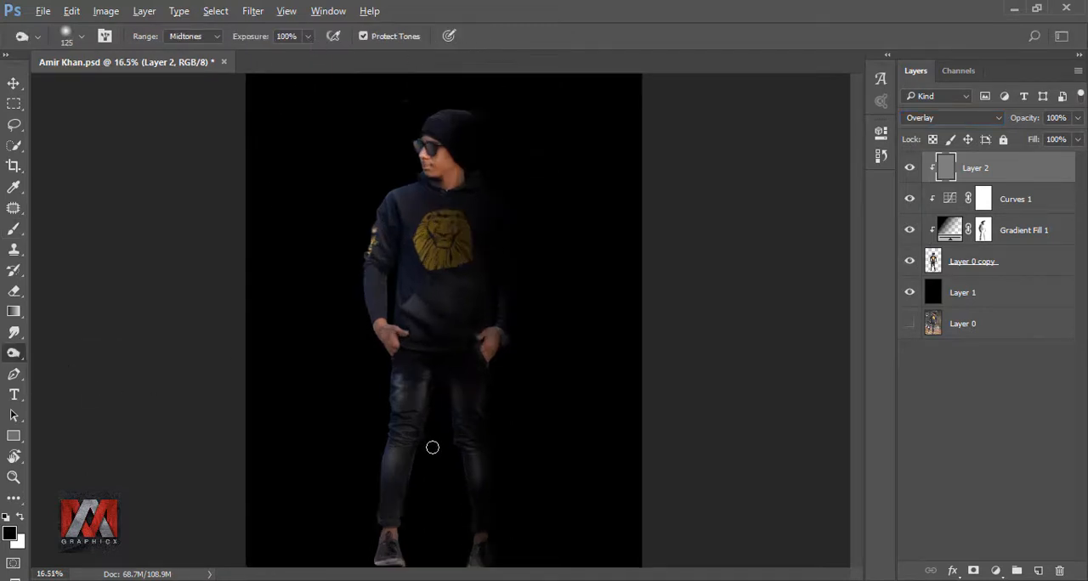
drag(463, 319, 479, 197)
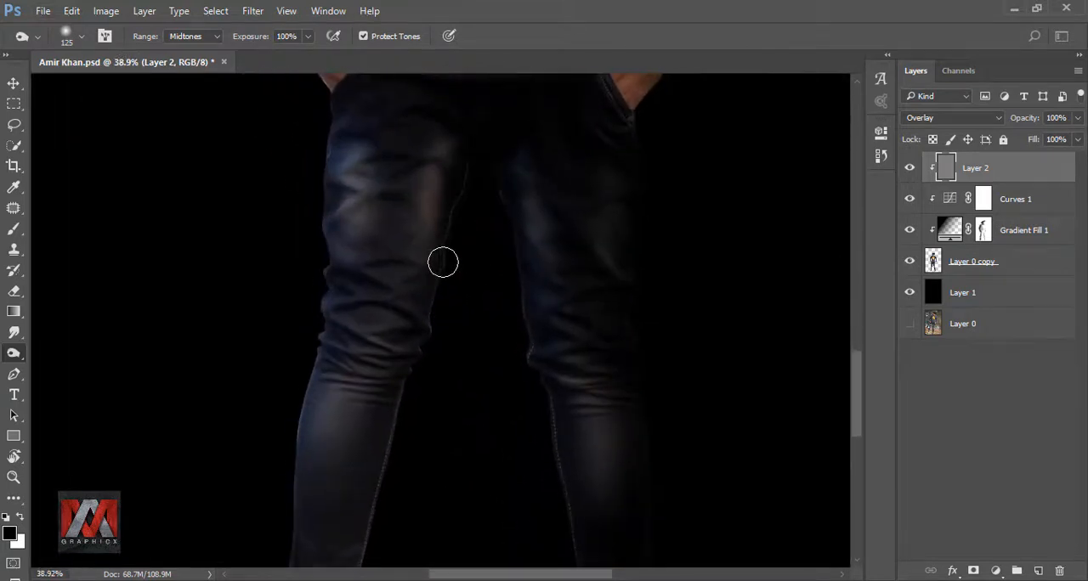
drag(391, 444, 464, 255)
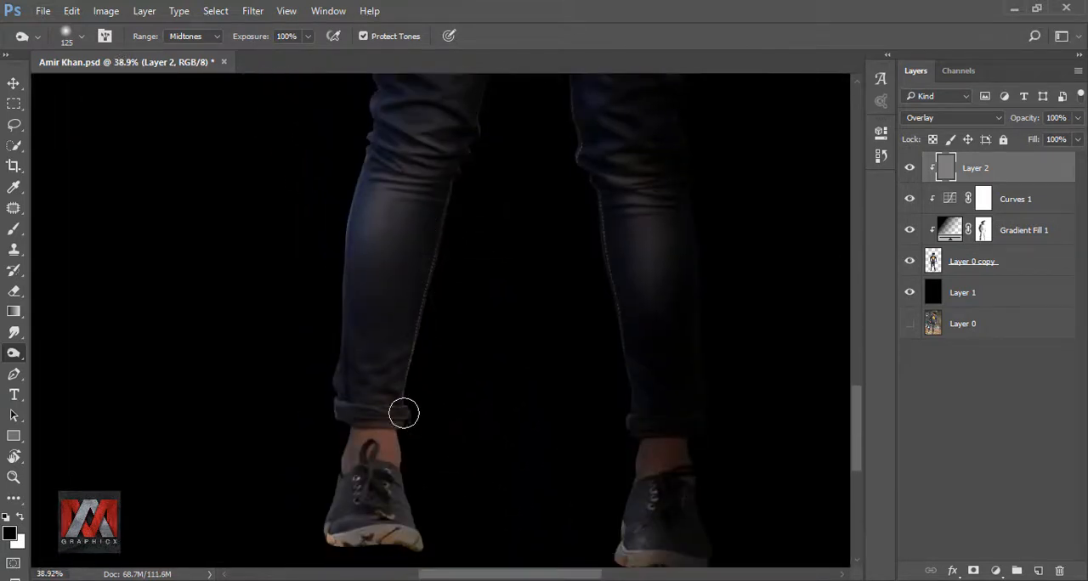
drag(408, 456, 413, 528)
drag(484, 542, 475, 431)
drag(560, 330, 403, 469)
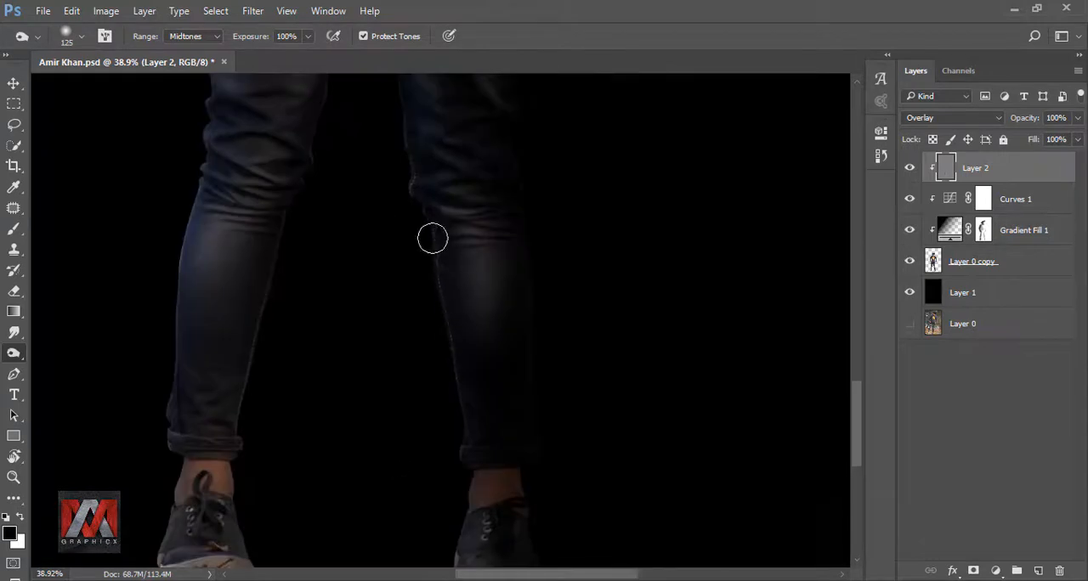
Step: Burn the inner thighs of the jeans up to the crotch with the size 125 Burn tool, midtones, 100% exposure
scroll(400, 255, up, 5)
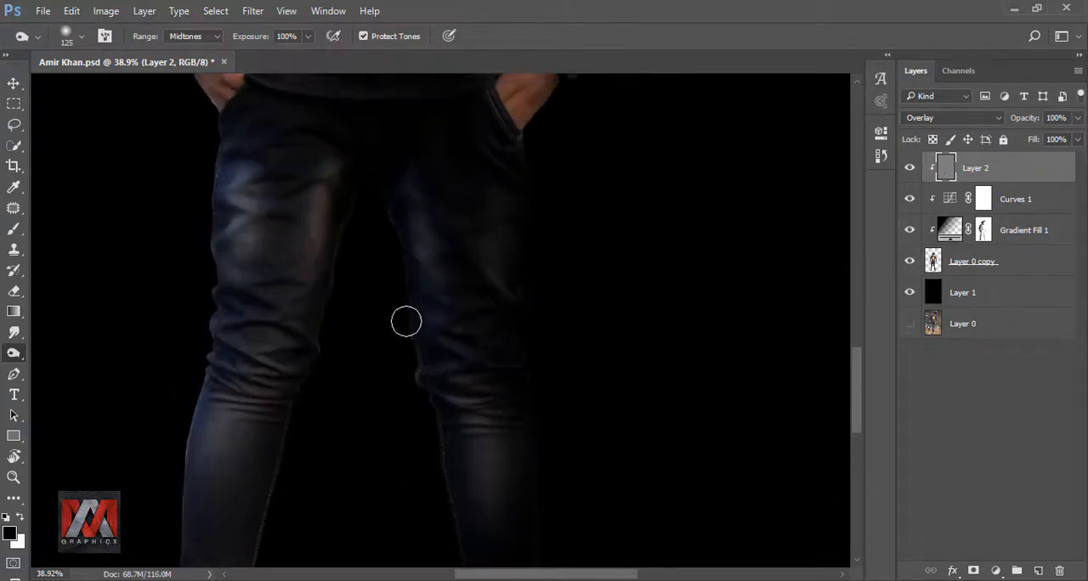
drag(352, 154, 383, 332)
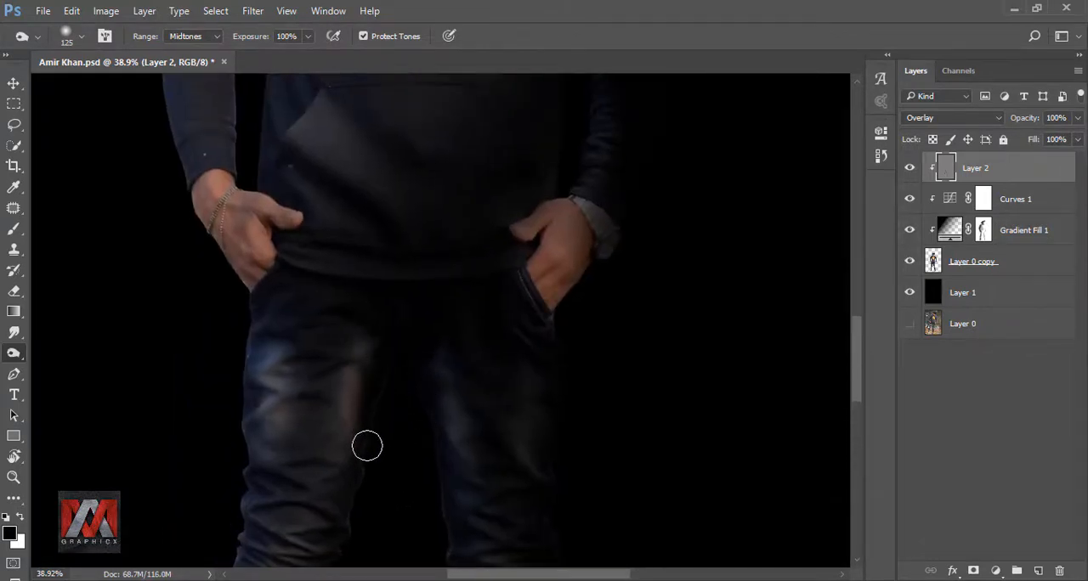
drag(341, 236, 427, 500)
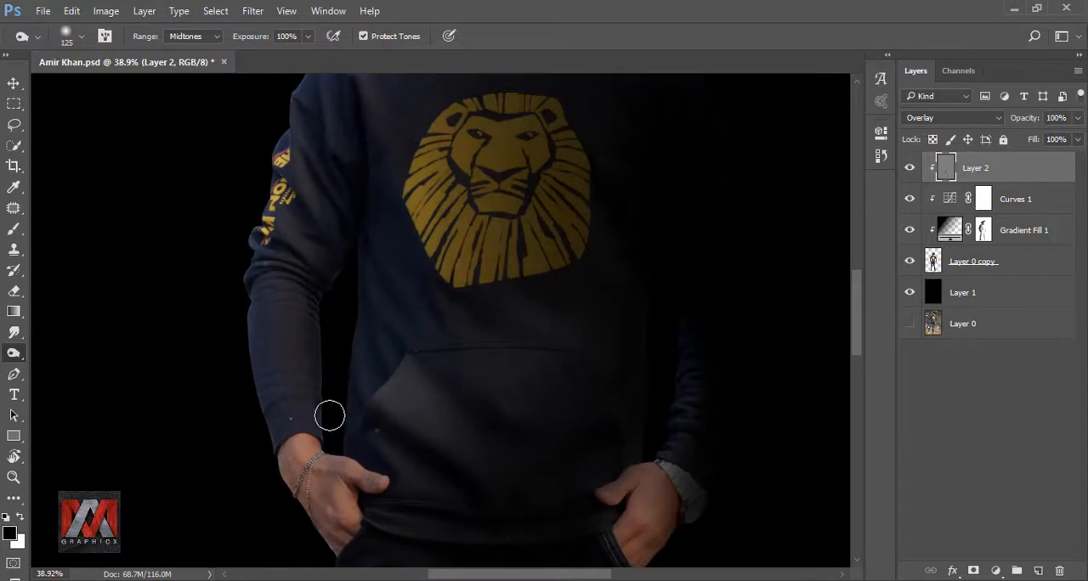
Step: Burn the inner edge of the lit sleeve and the adjoining side of the hoodie with the size 125 brush
drag(330, 415, 324, 434)
drag(400, 213, 381, 338)
drag(429, 124, 321, 384)
drag(425, 438, 388, 302)
key(ctrl+0)
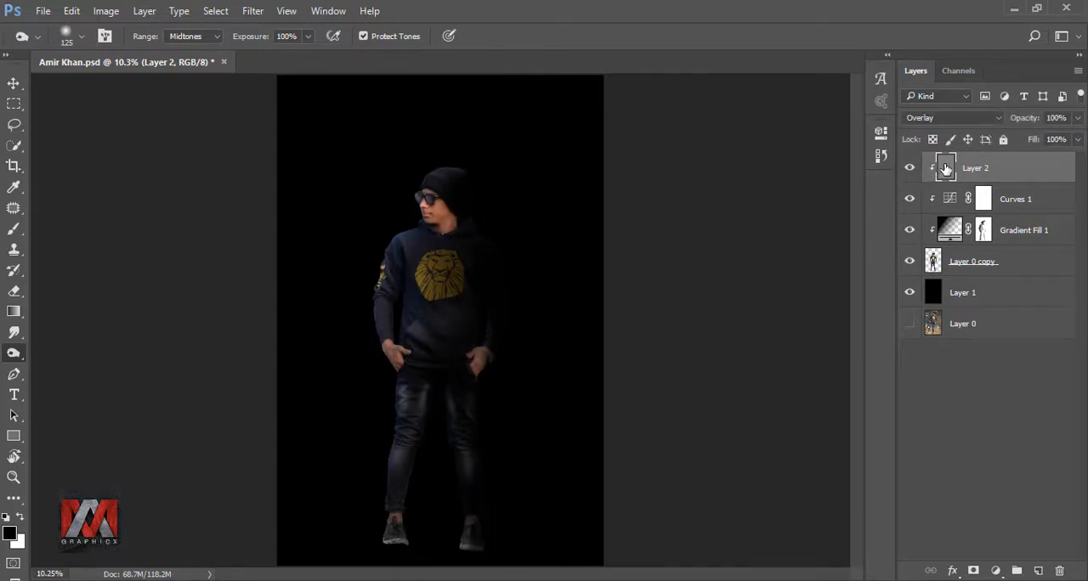
Step: Brighten the lit shoulder edge of the hoodie with the Dodge tool, midtones, 28% exposure
right_click(16, 359)
click(92, 357)
scroll(402, 224, up, 10)
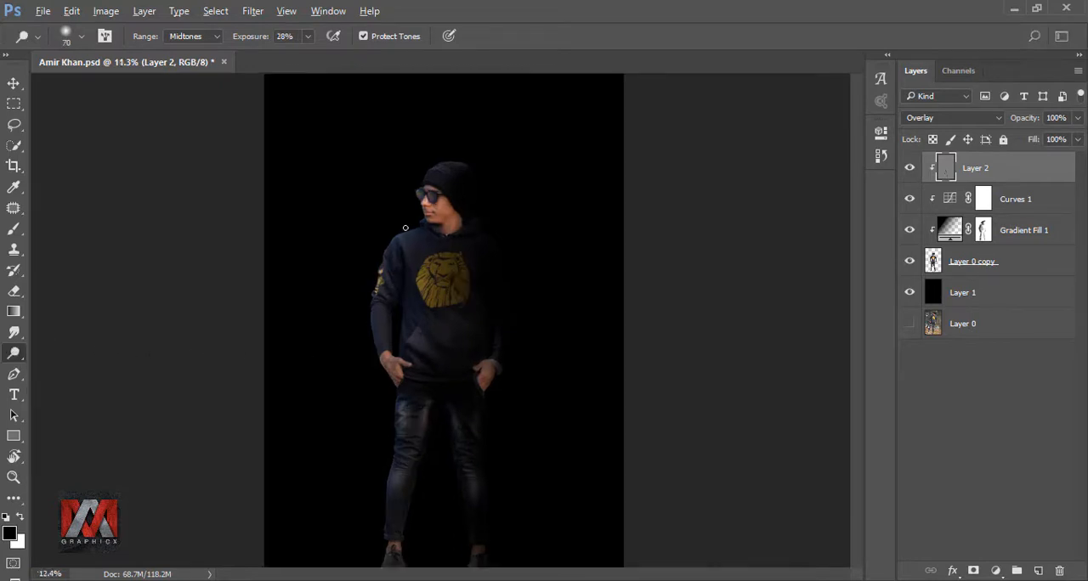
key(bracketright)
key(bracketright)
key(bracketright)
key(bracketright)
key(bracketright)
key(bracketright)
key(bracketleft)
key(bracketleft)
key(bracketleft)
key(bracketleft)
key(bracketleft)
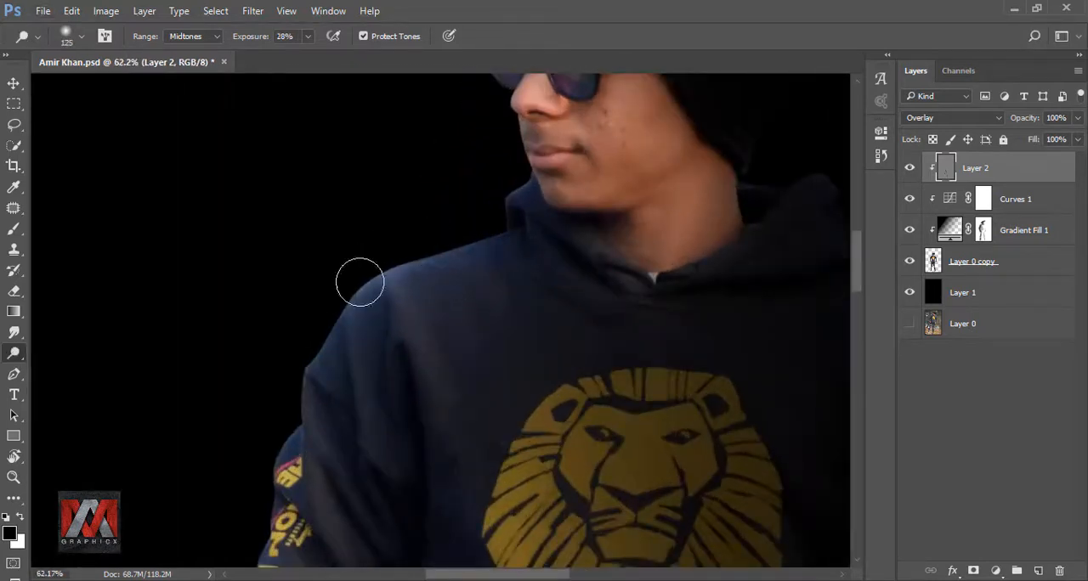
scroll(461, 345, down, 2)
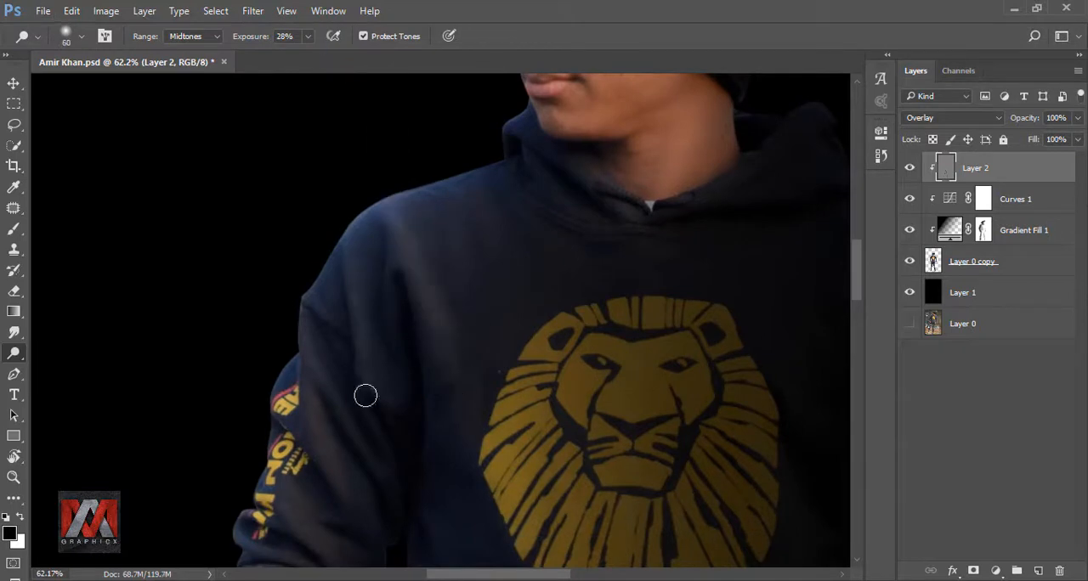
Step: Dodge the folds and outer edge of the lit sleeve down to the cuff with small brushes of size 25 to 60
scroll(366, 395, down, 2)
scroll(340, 336, down, 3)
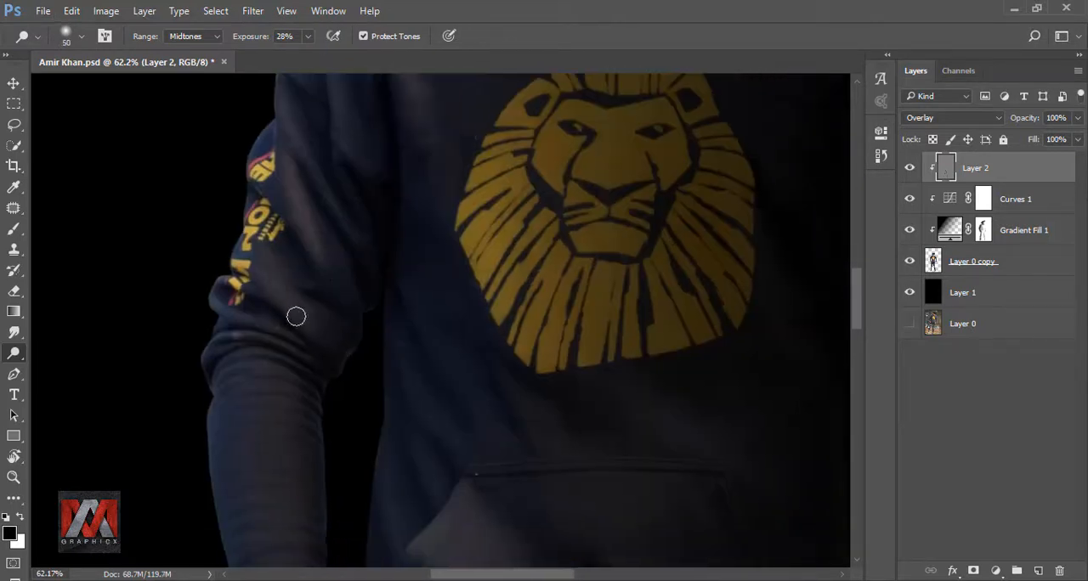
scroll(311, 355, down, 4)
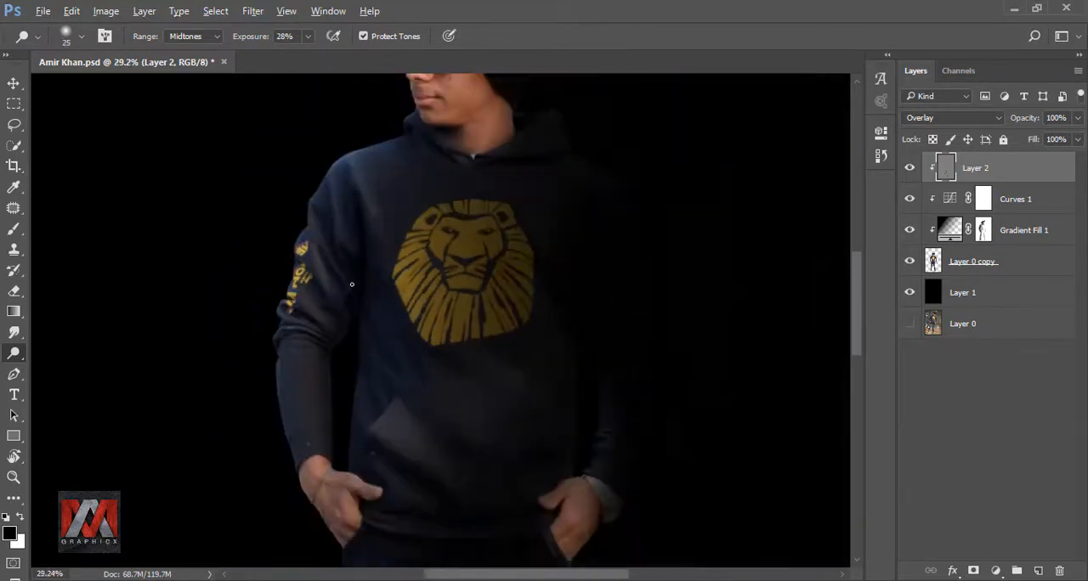
scroll(293, 323, up, 6)
scroll(253, 461, down, 6)
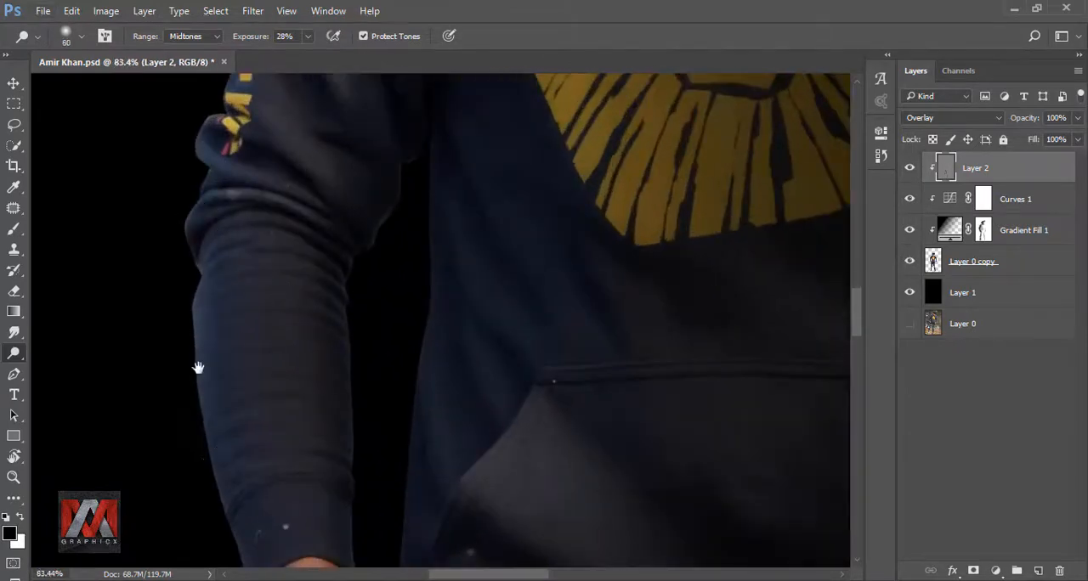
Step: Dodge the hoodie pocket with brushes of size 200 and 70, and the shadowed sleeve's folds with a size 30 brush
scroll(374, 296, down, 4)
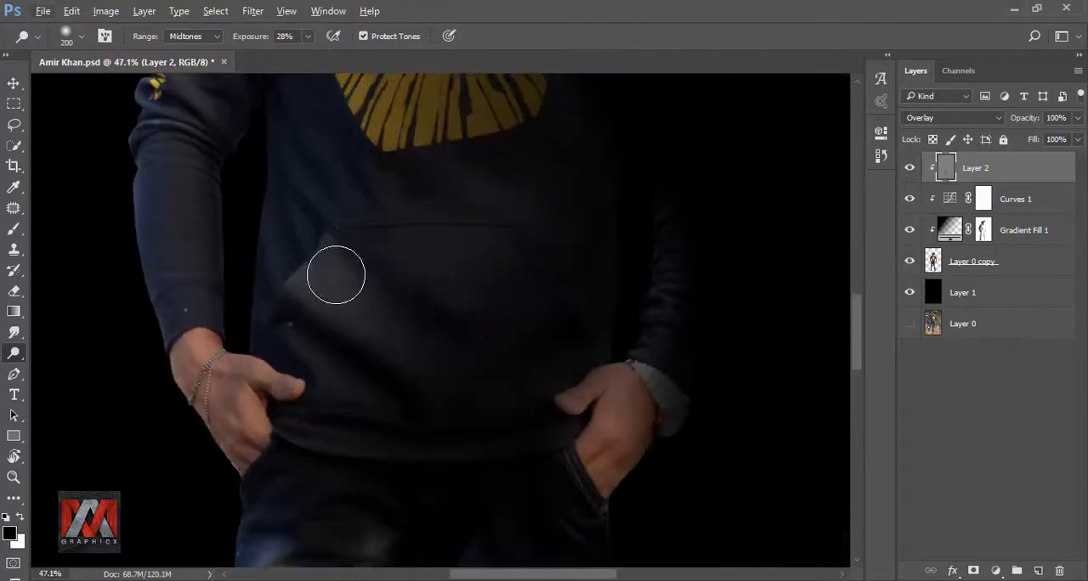
scroll(371, 294, up, 2)
scroll(372, 269, down, 1)
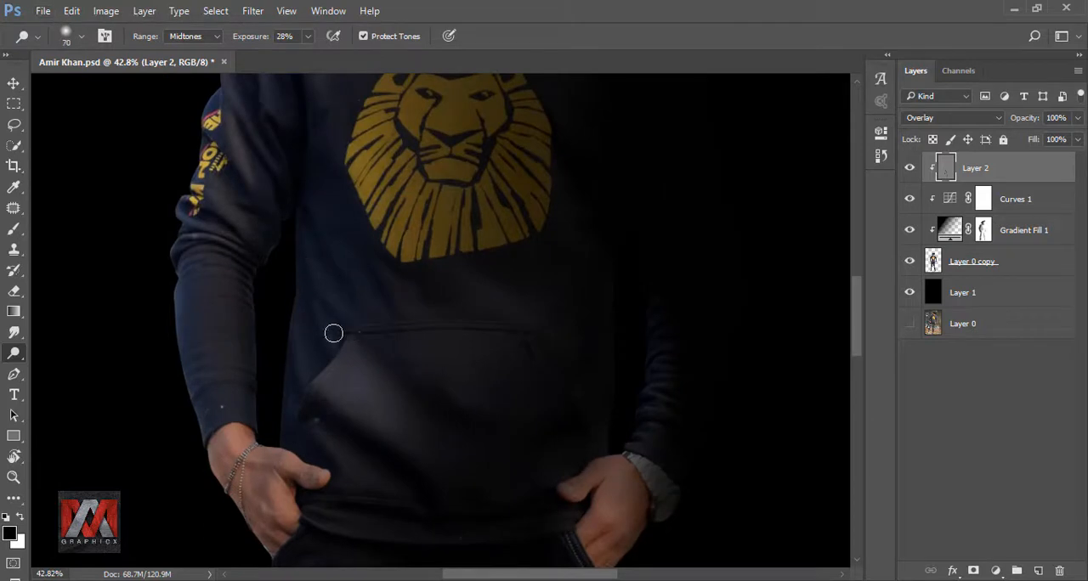
scroll(600, 316, down, 2)
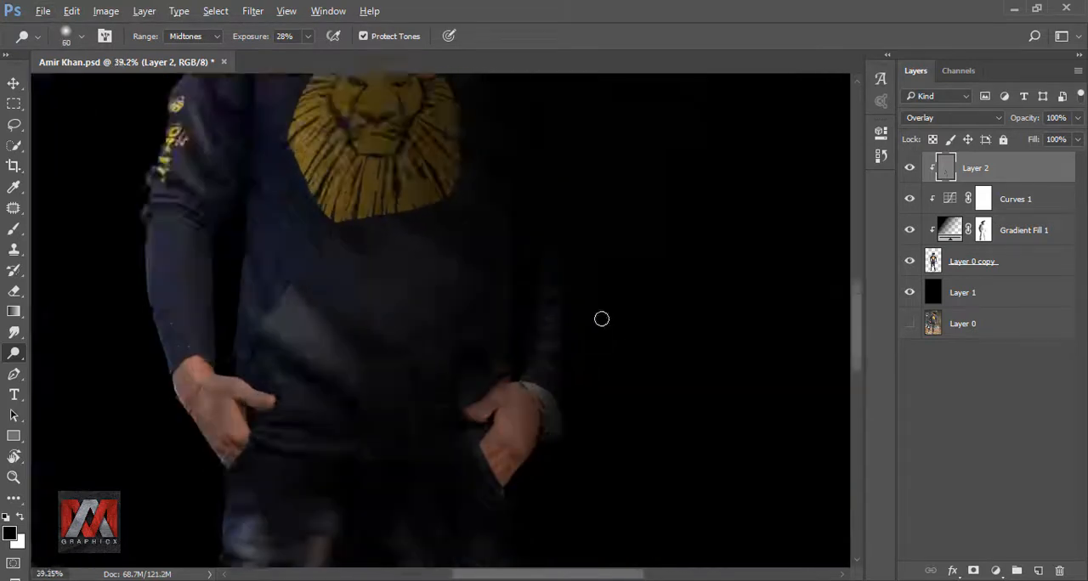
scroll(600, 312, up, 4)
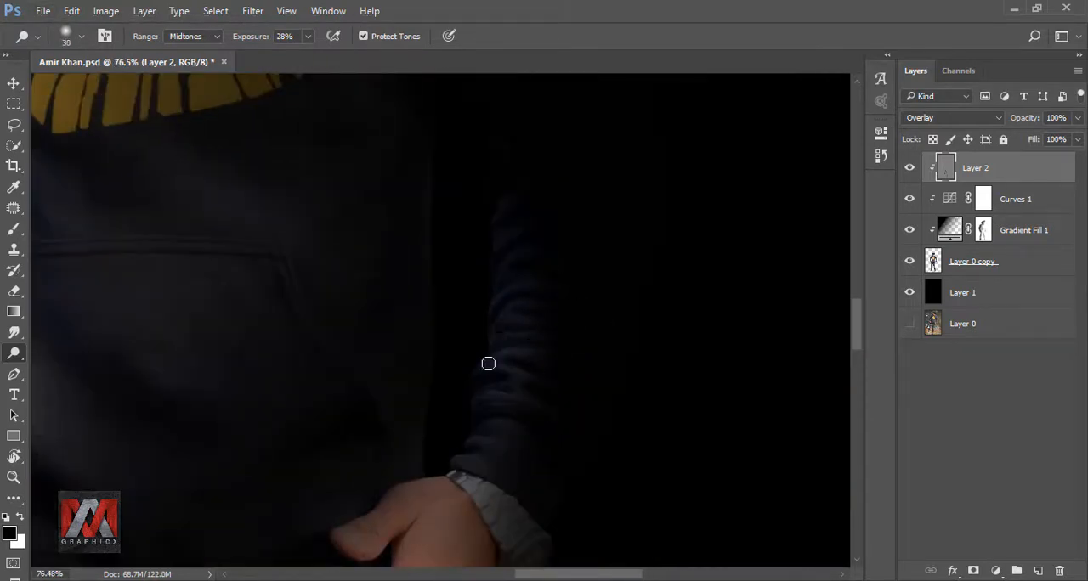
Step: Dodge highlights along both jeans legs with a size 250 brush
scroll(570, 328, down, 4)
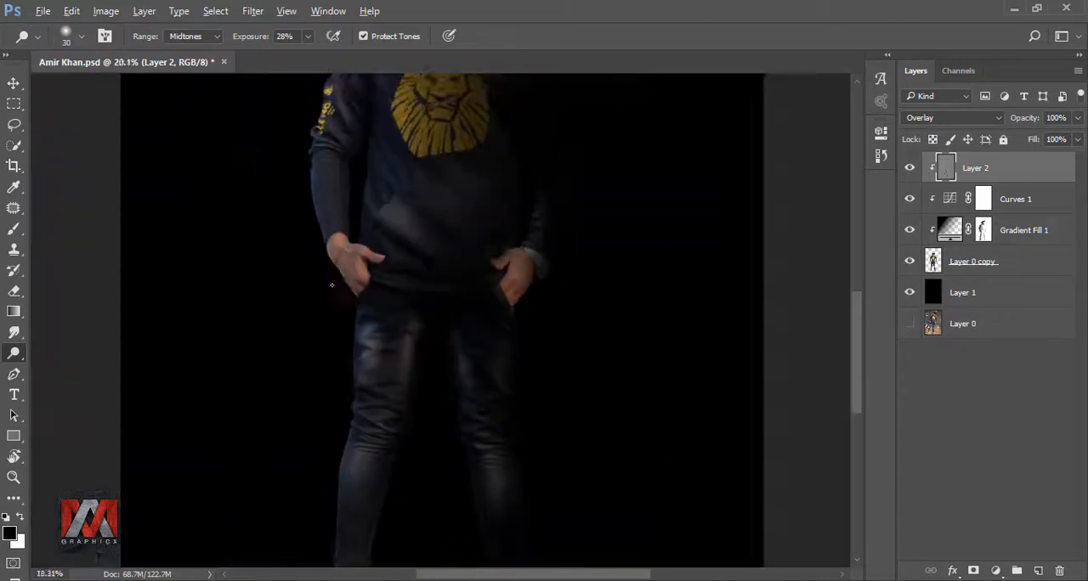
scroll(393, 320, up, 2)
key(bracketright)
key(bracketright)
key(bracketright)
key(bracketright)
key(bracketright)
key(bracketright)
key(bracketright)
key(bracketright)
scroll(348, 280, down, 6)
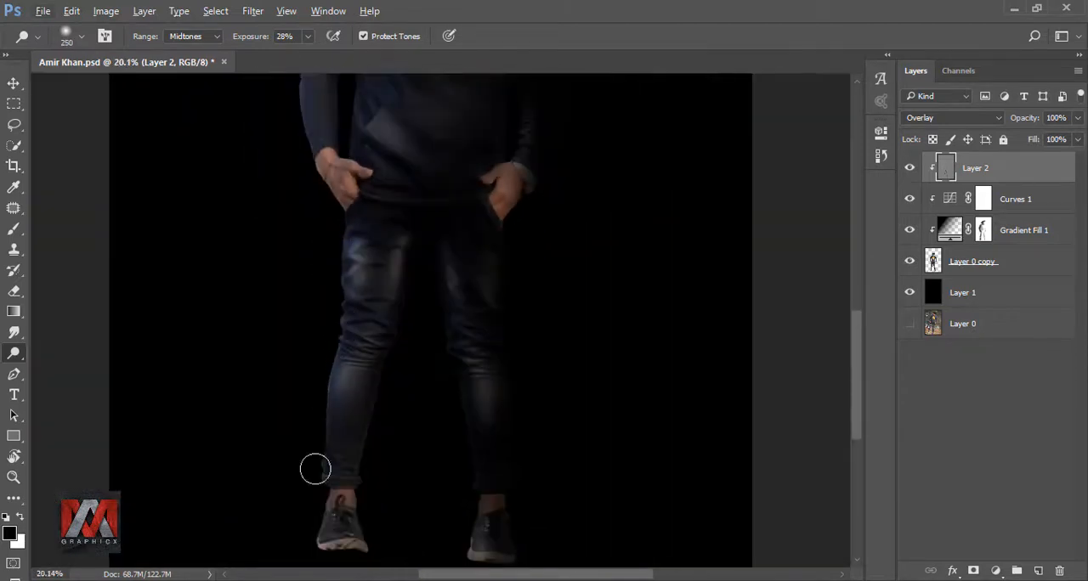
scroll(398, 146, up, 1)
Step: Dodge the beanie, face and sunglasses, refining with a size 45 brush, and compare with Layer 2 hidden
scroll(398, 146, up, 3)
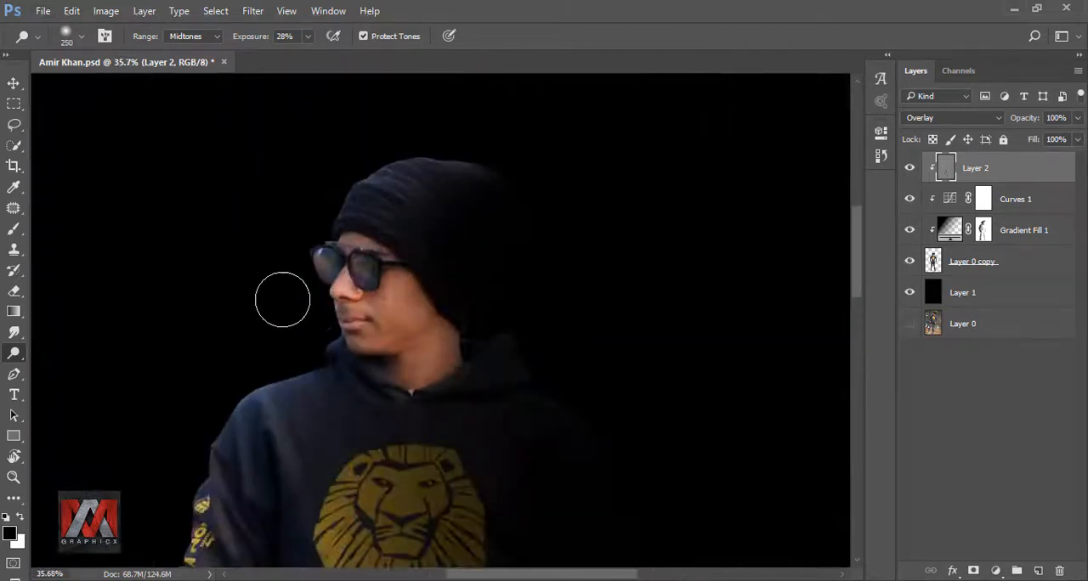
scroll(284, 299, up, 2)
key(bracketleft)
key(bracketleft)
key(bracketleft)
key(bracketleft)
key(bracketleft)
key(bracketleft)
mouse_move(418, 316)
mouse_down()
mouse_move(425, 292)
mouse_move(400, 336)
mouse_move(388, 328)
mouse_up()
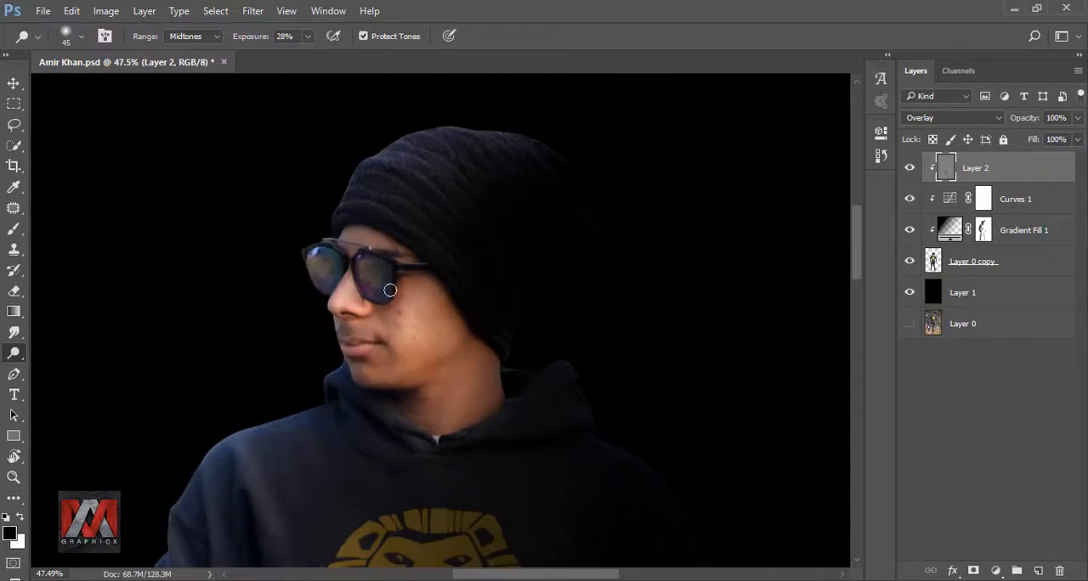
scroll(396, 249, down, 6)
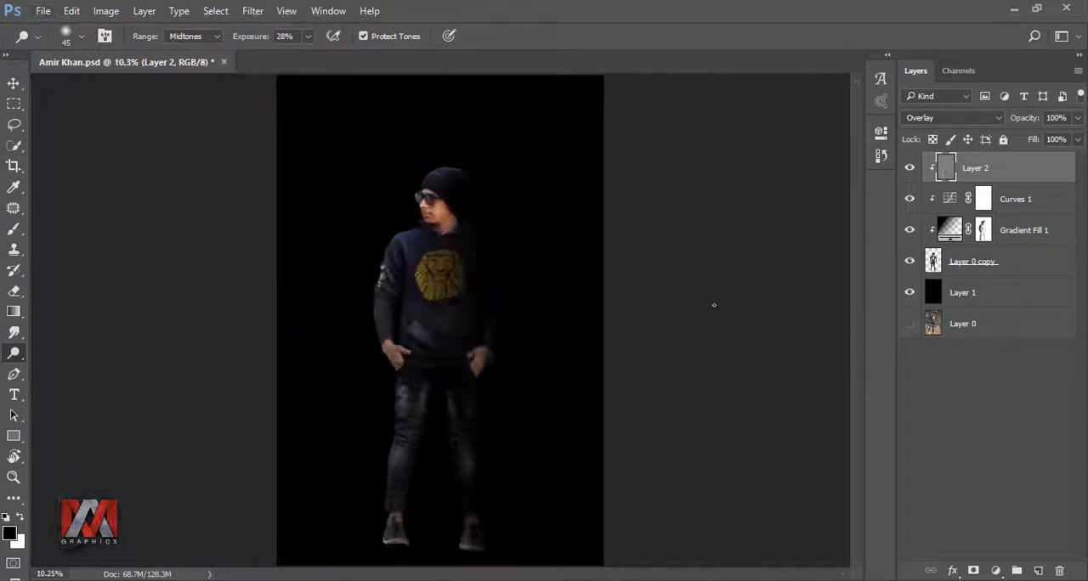
click(909, 169)
click(909, 169)
Step: Dodge the cheek, jaw and neck, refining with a size 50 brush, and compare with Layer 2 hidden
scroll(463, 193, up, 7)
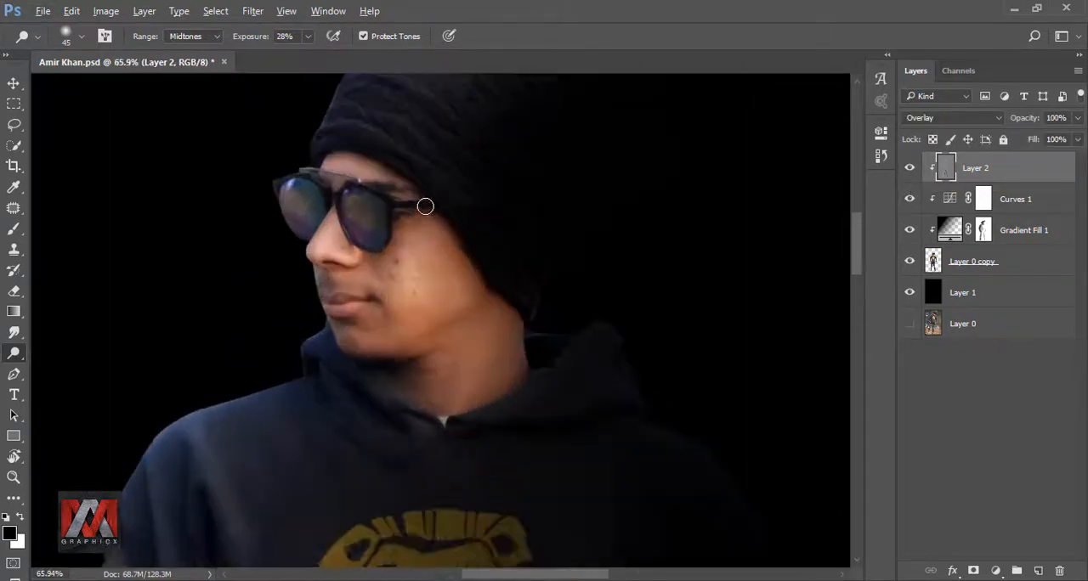
key(bracketright)
key(bracketright)
mouse_move(431, 264)
mouse_down()
mouse_move(456, 302)
mouse_move(389, 342)
mouse_move(455, 329)
mouse_move(464, 276)
mouse_move(471, 390)
mouse_move(490, 388)
mouse_move(480, 383)
mouse_move(487, 337)
mouse_move(460, 431)
mouse_up()
key(bracketleft)
key(bracketleft)
key(bracketleft)
key(bracketleft)
key(bracketleft)
key(bracketleft)
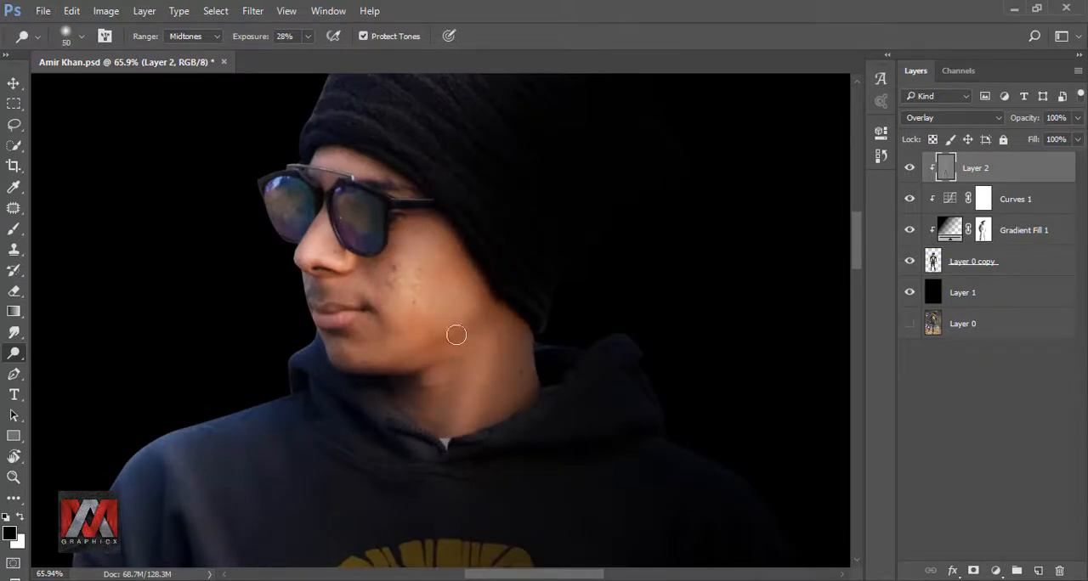
key(ctrl+0)
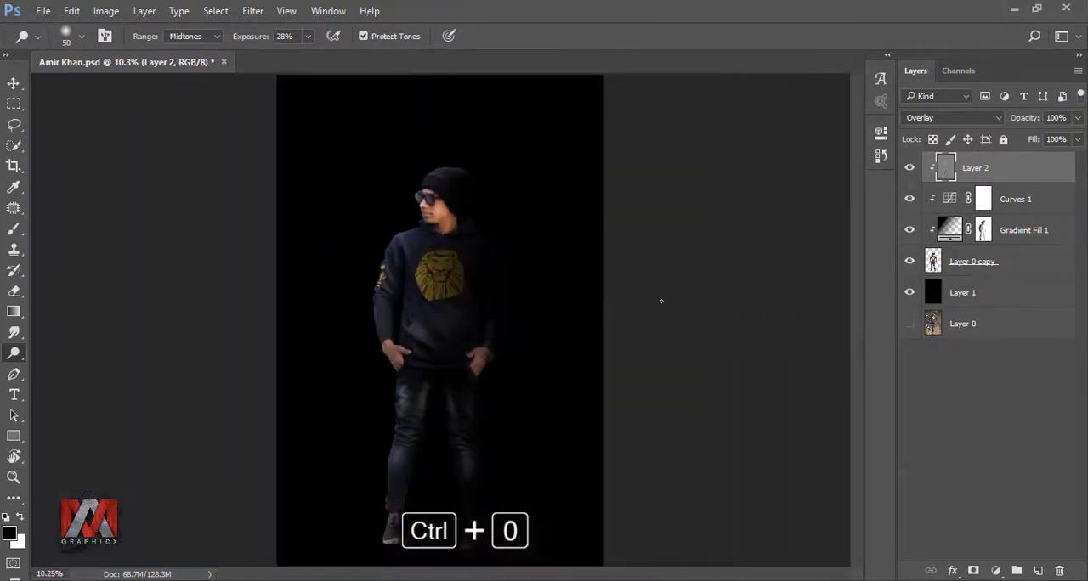
click(909, 169)
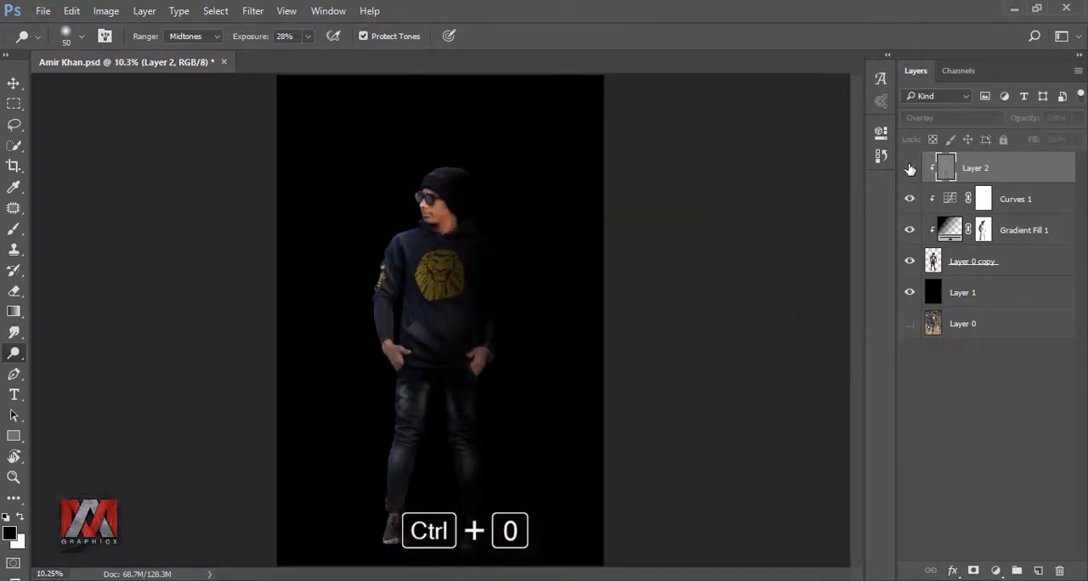
click(909, 168)
Step: Dodge the fingers and back of the hand wearing the bracelet with a size 60 brush
scroll(391, 344, up, 3)
scroll(424, 341, up, 2)
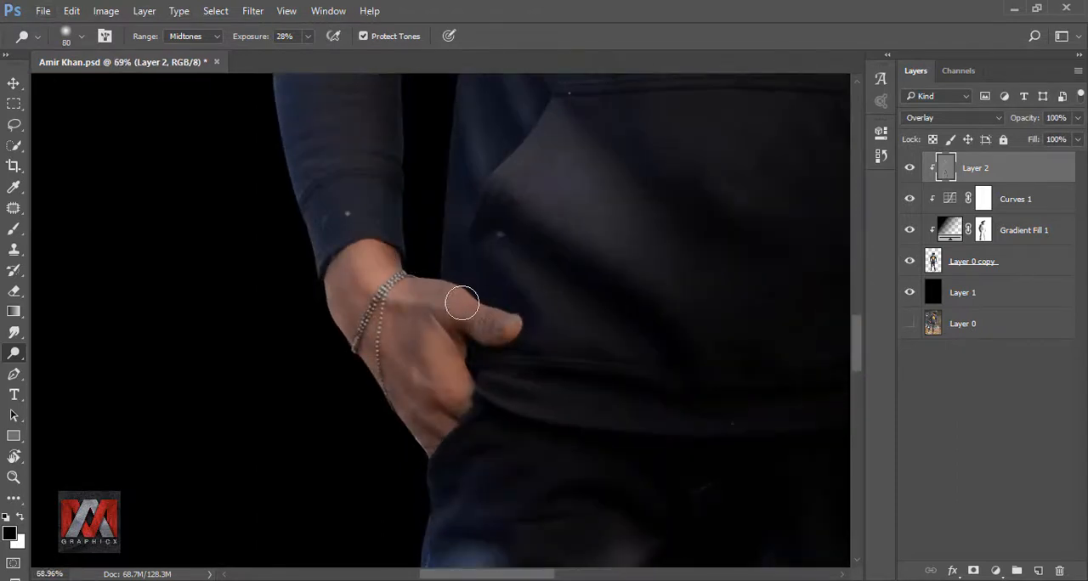
key(bracketleft)
key(bracketleft)
key(bracketleft)
key(bracketleft)
mouse_move(367, 304)
mouse_down()
mouse_move(437, 369)
mouse_move(348, 327)
mouse_up()
scroll(348, 327, down, 2)
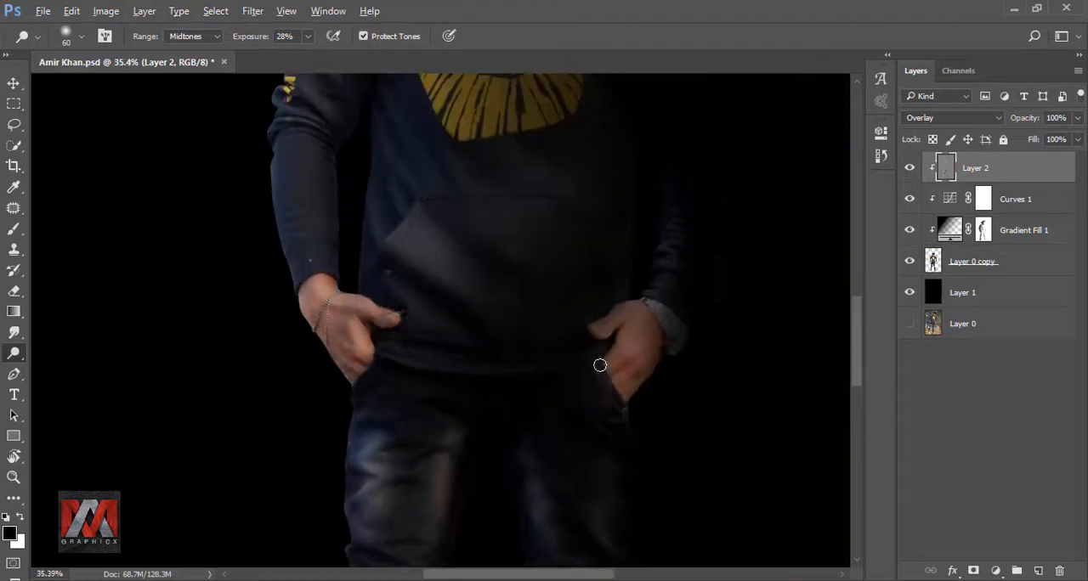
Step: Dodge the hand wearing the watch with a size 60 brush, and compare the figure with Layer 2 hidden
scroll(599, 364, up, 3)
mouse_move(568, 354)
mouse_down()
mouse_move(639, 344)
mouse_move(596, 425)
mouse_move(695, 343)
mouse_move(667, 391)
mouse_move(676, 438)
mouse_move(624, 473)
mouse_move(652, 492)
mouse_move(648, 284)
mouse_up()
scroll(504, 301, down, 2)
key(ctrl+0)
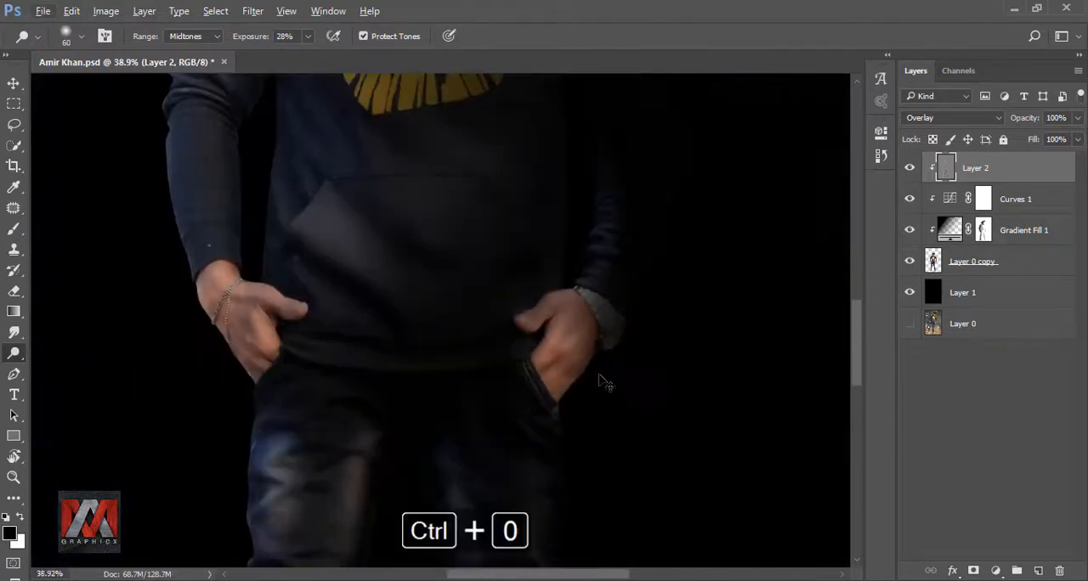
click(909, 168)
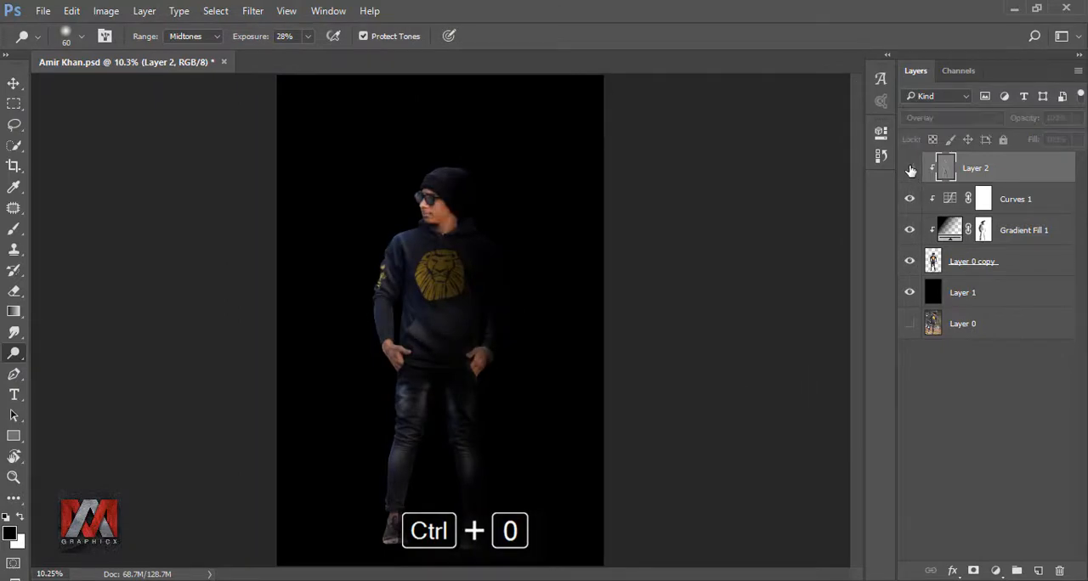
click(909, 169)
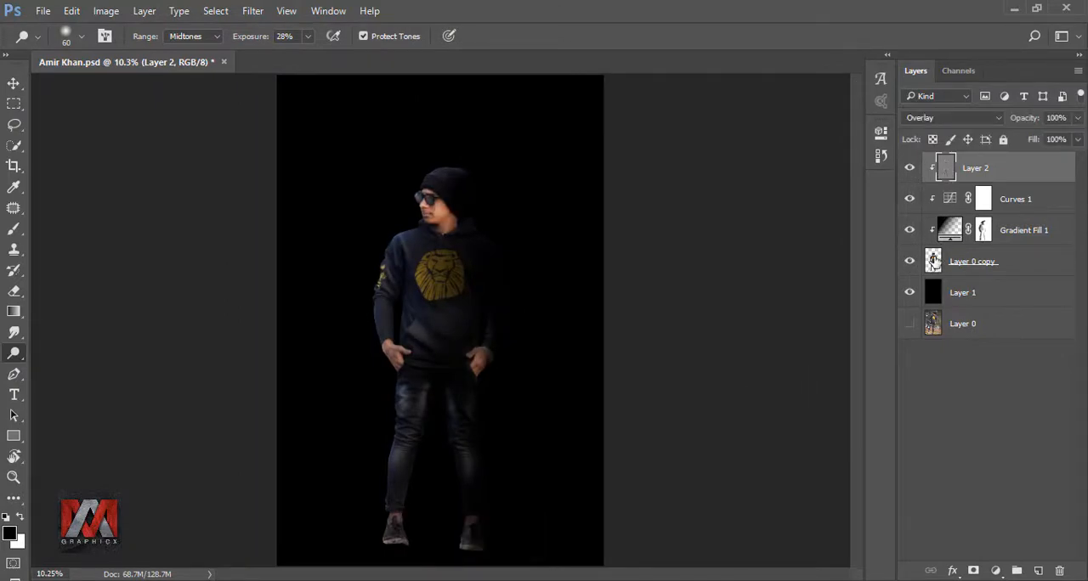
Step: Group the cut-out figure with its three clipped layers, and check the group by hiding and showing it
shift+click(932, 261)
key(ctrl+g)
click(909, 163)
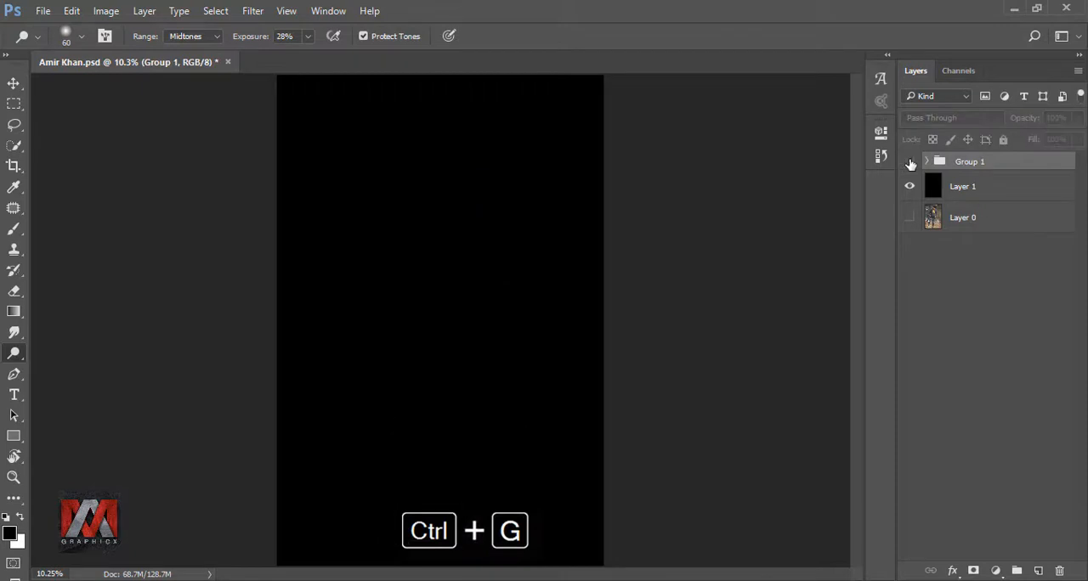
click(909, 162)
Step: Duplicate the figure group and merge the copy into a single layer
key(ctrl+j)
right_click(984, 164)
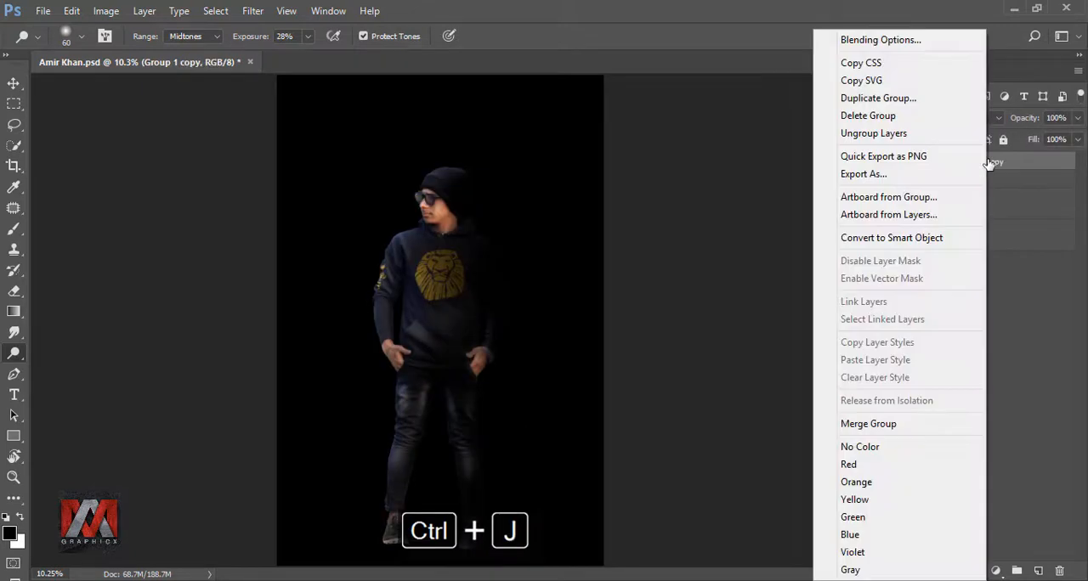
click(868, 424)
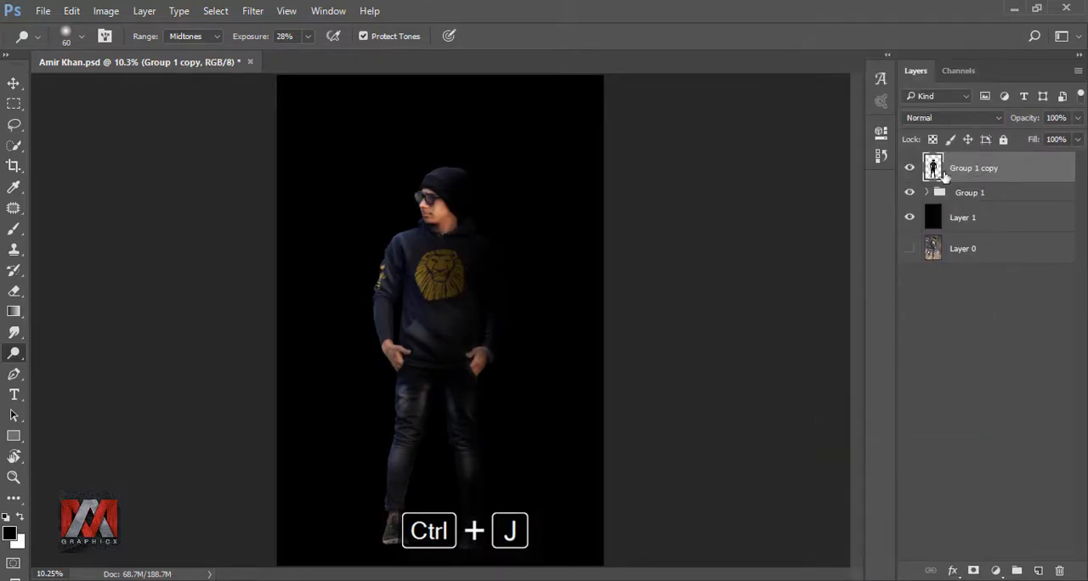
click(910, 170)
click(911, 170)
Step: Rotate the merged figure copy 180° with Free Transform
key(ctrl+t)
right_click(451, 273)
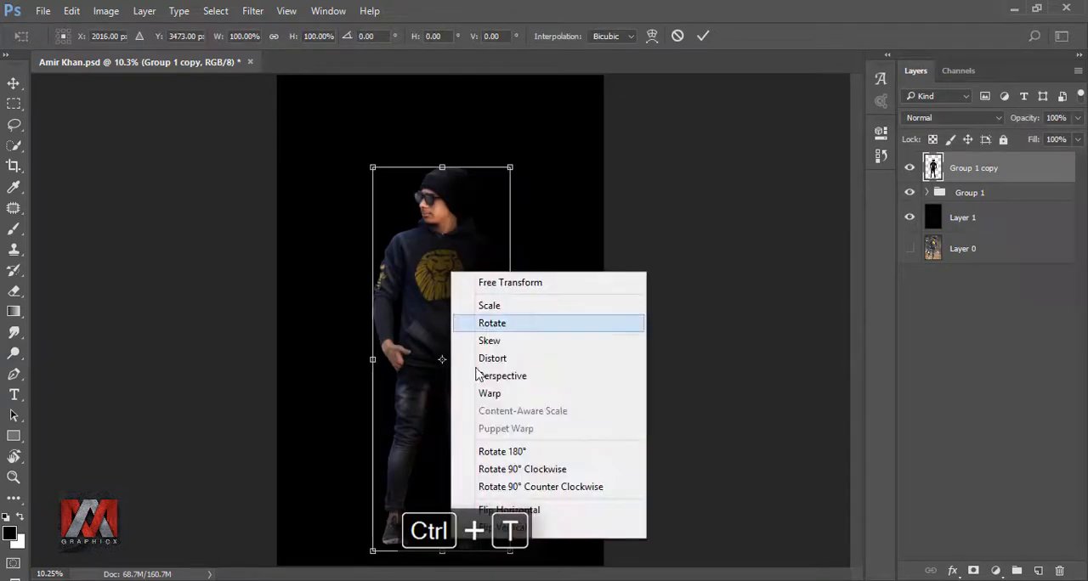
click(517, 451)
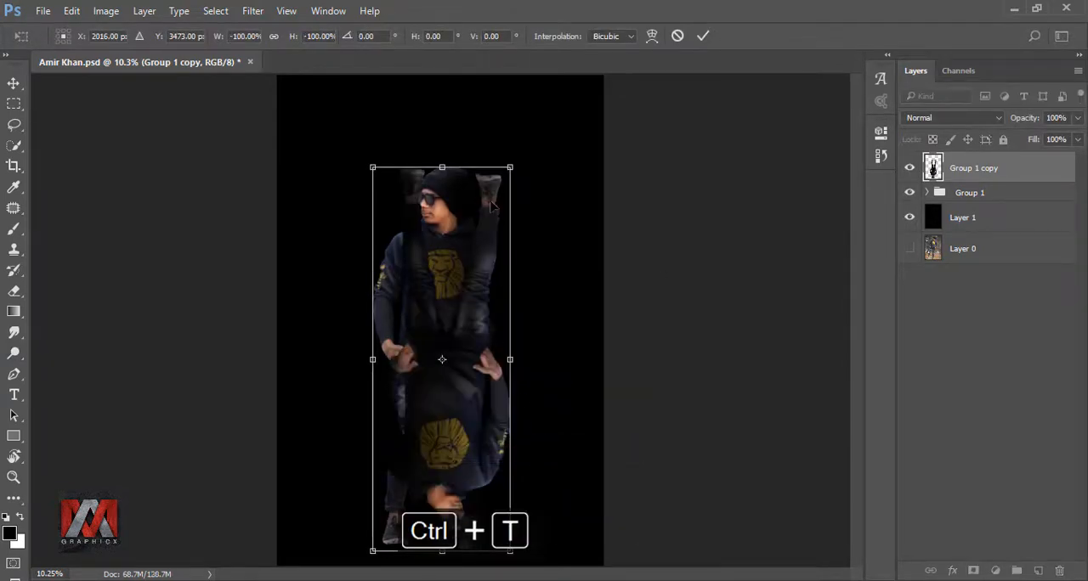
Step: Move the rotated figure copy below the man's feet and flip it horizontally so its soles meet his shoes
drag(492, 207, 476, 561)
right_click(464, 520)
click(518, 491)
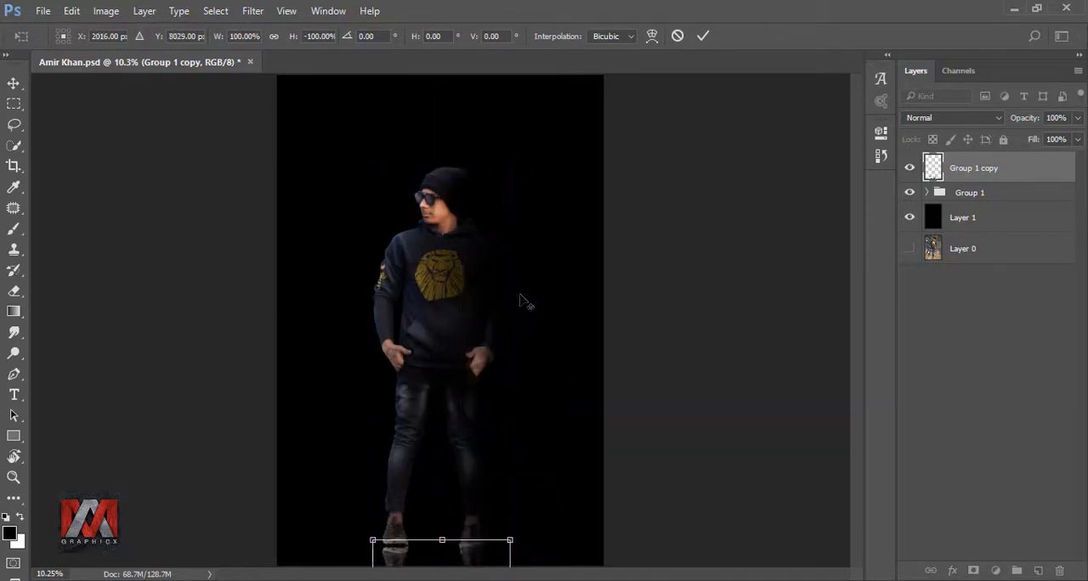
scroll(440, 500, up, 12)
drag(629, 505, 585, 357)
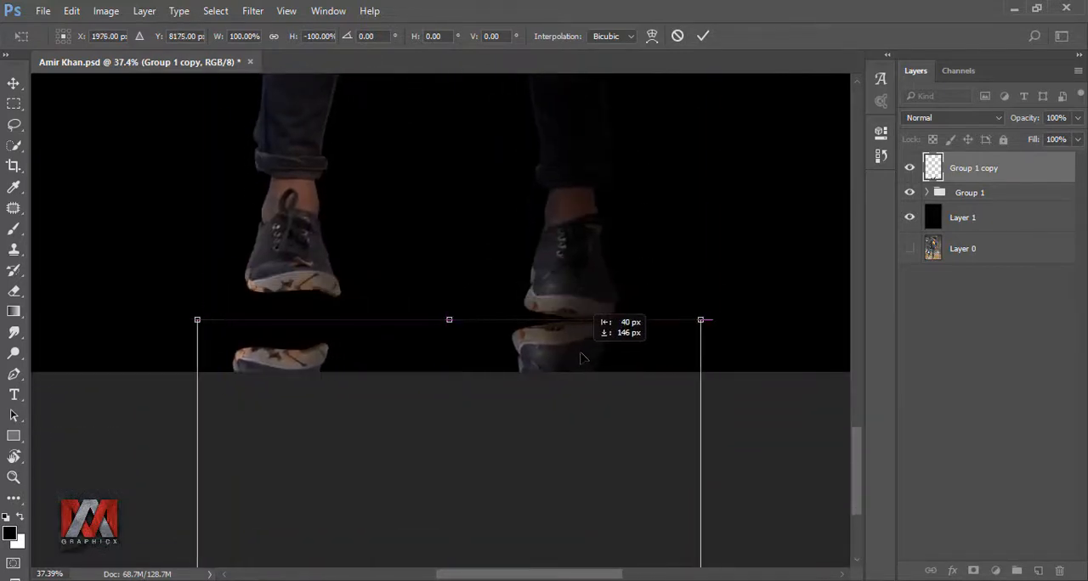
Step: Warp the flipped copy so both reflected shoes line up with the soles of the man's shoes
click(651, 36)
drag(289, 319, 287, 296)
drag(516, 313, 523, 319)
drag(326, 302, 326, 305)
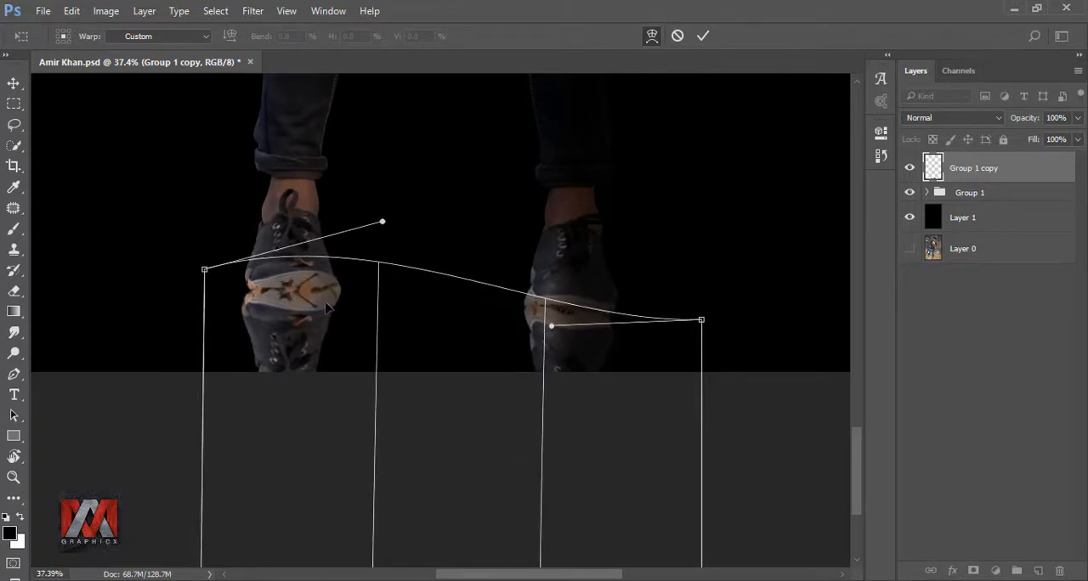
click(700, 36)
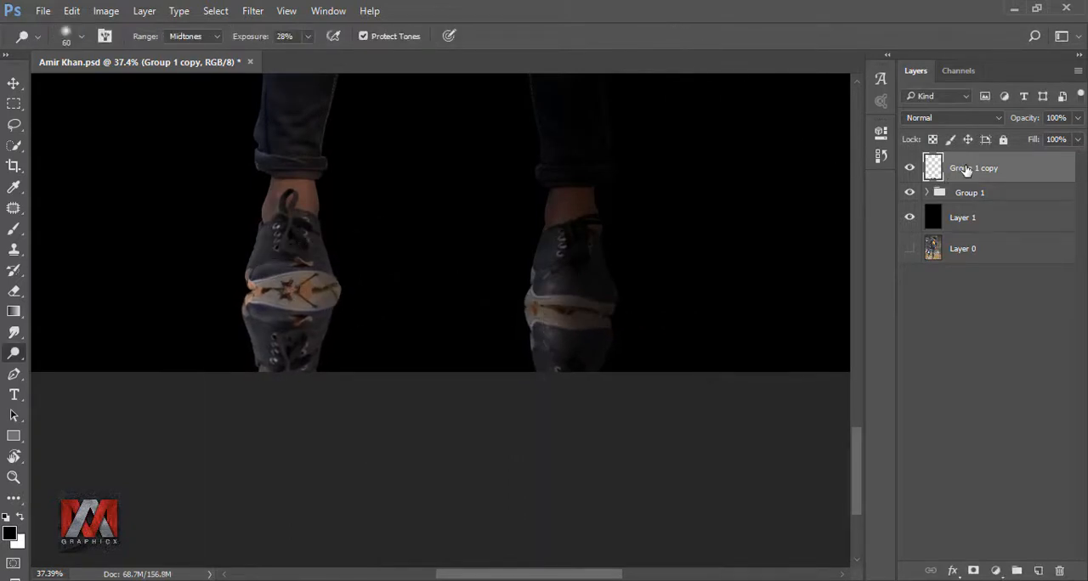
Step: Place the reflection layer beneath Group 1 and lower its opacity to 47%
drag(964, 170, 932, 194)
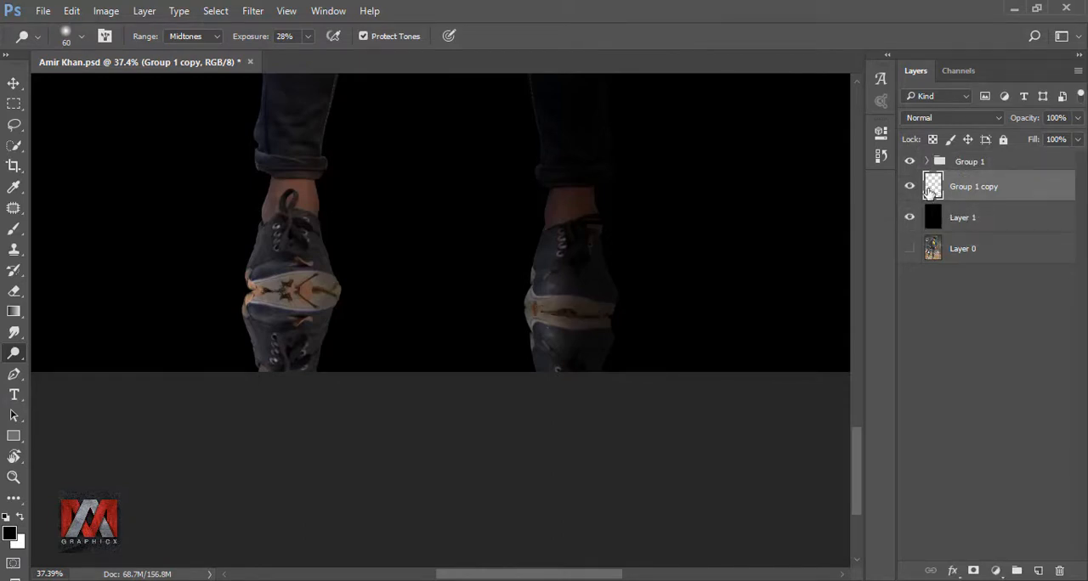
key(ctrl+0)
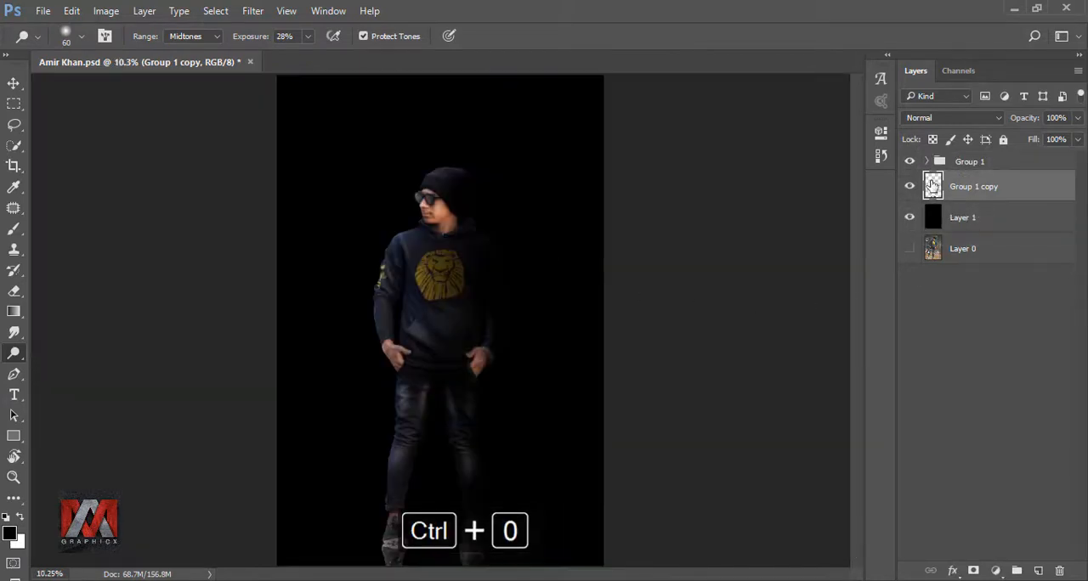
click(1078, 117)
drag(1077, 137, 1032, 140)
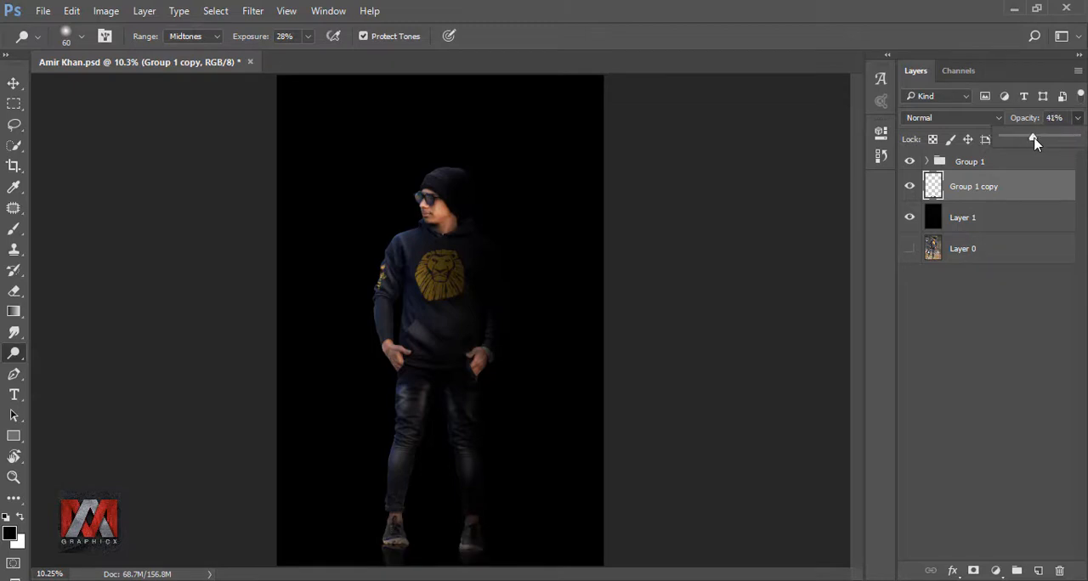
click(908, 187)
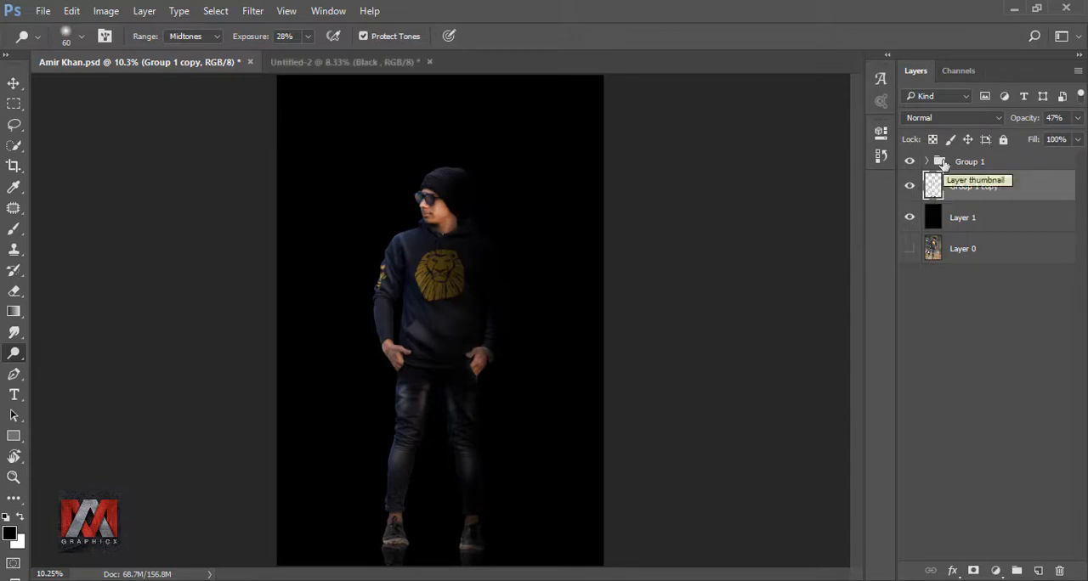
Step: Bring the Black title group from Untitled-2 into the portrait document above Group 1, placing the title over the man's head
click(943, 163)
click(340, 62)
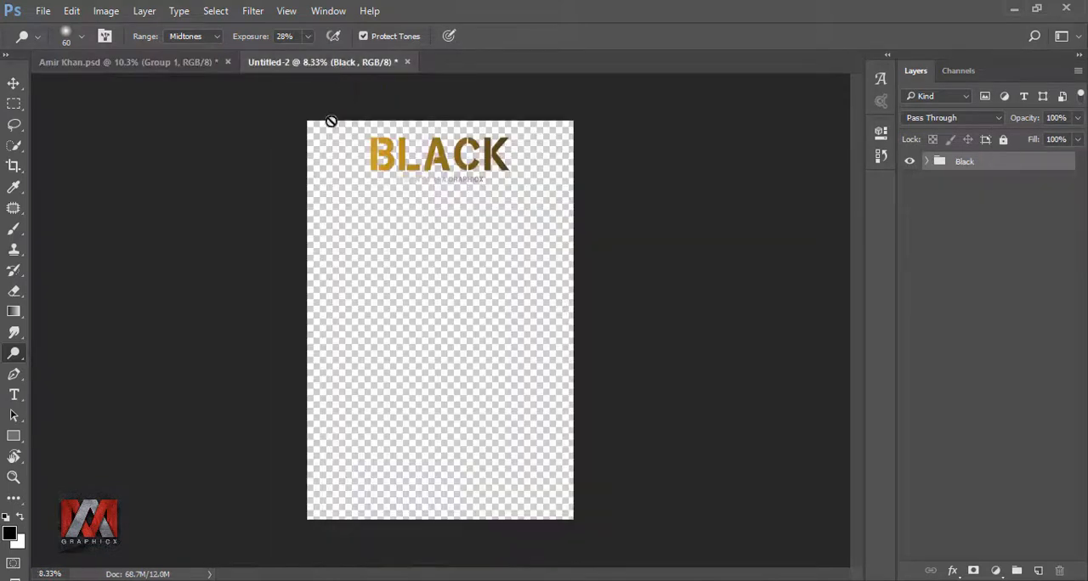
click(13, 82)
drag(378, 167, 436, 131)
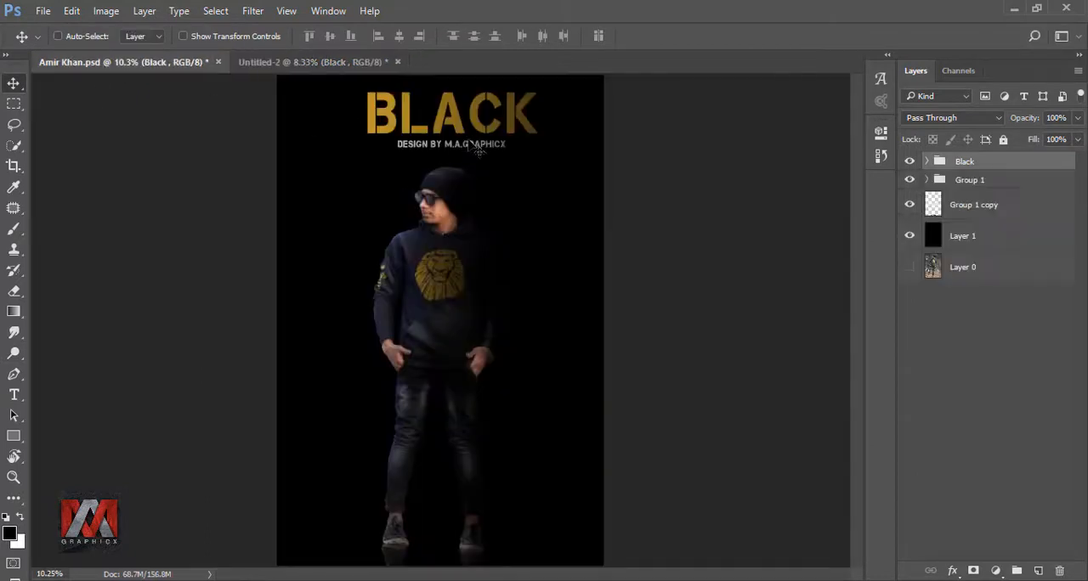
Step: Centre the Black title group horizontally on the canvas using a selection of Layer 1, and clear the selection
ctrl+click(933, 235)
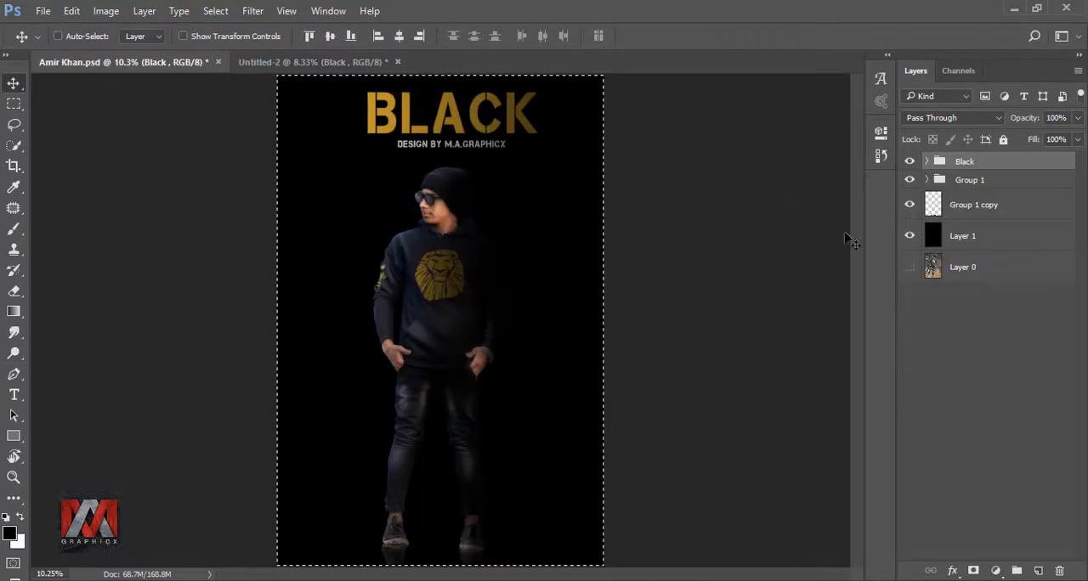
click(398, 37)
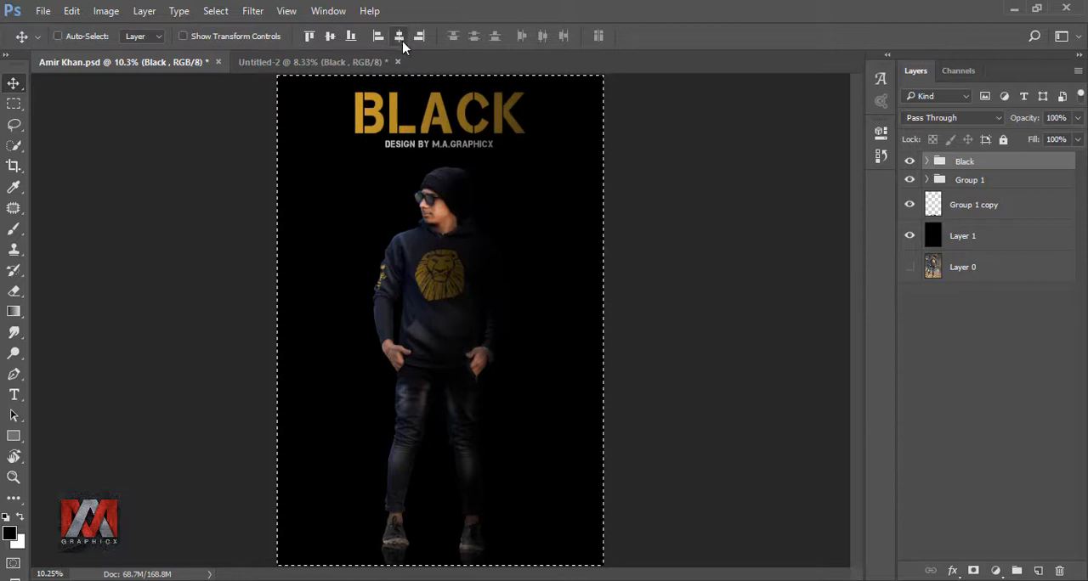
key(ctrl+d)
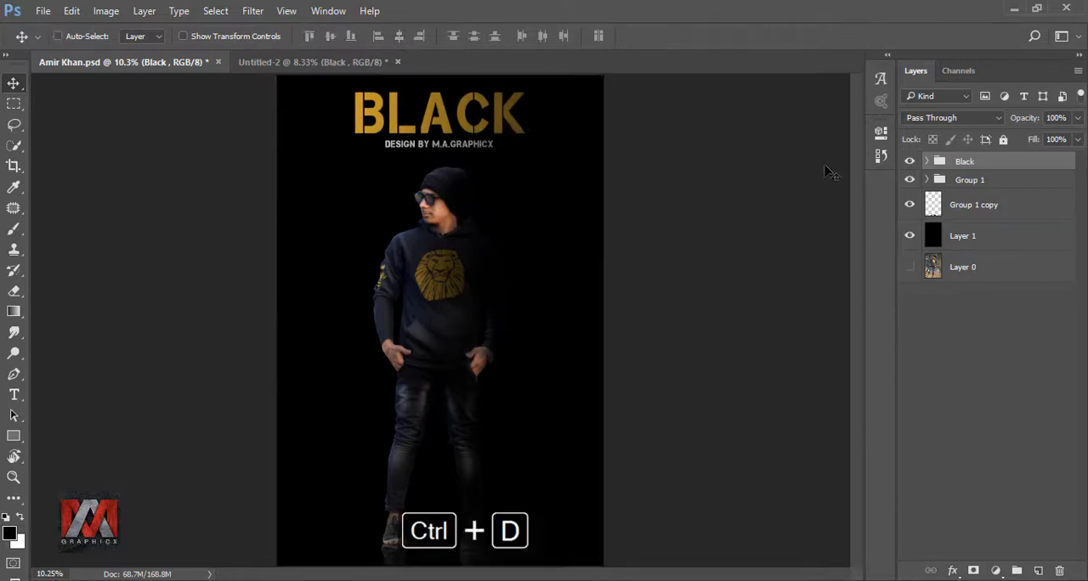